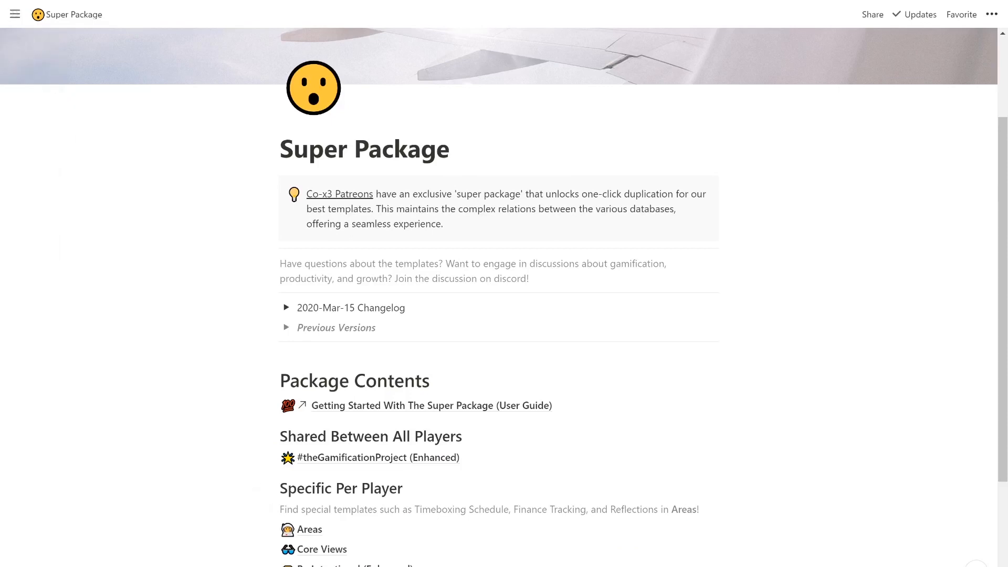
# Add a subpage titled "Player 1 (Your Avatar)" below Be Intentional (Enhanced) in the Specific Per Player section.
pyautogui.scroll(-3, 504, 294)
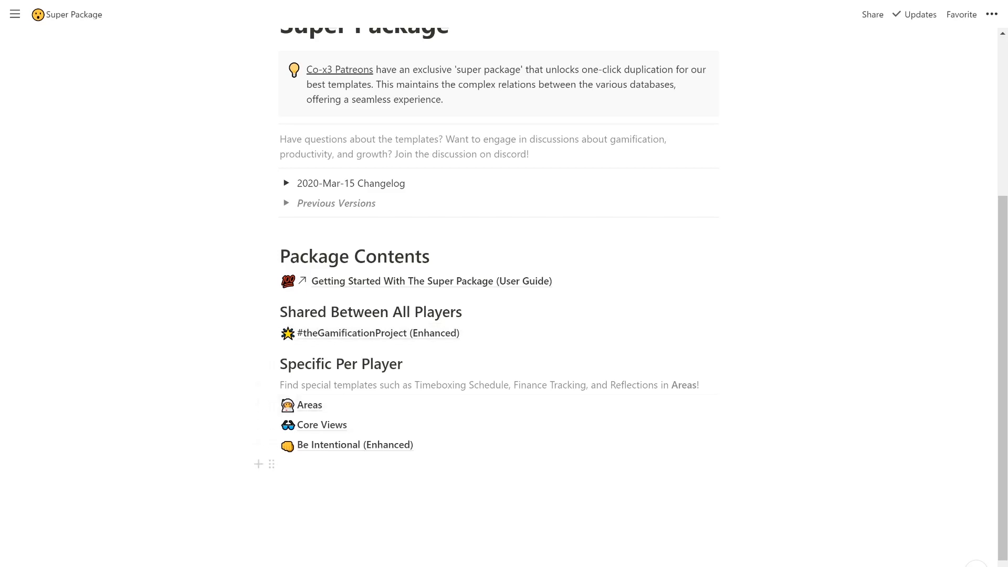
pyautogui.click(329, 464)
pyautogui.write('/pshr')
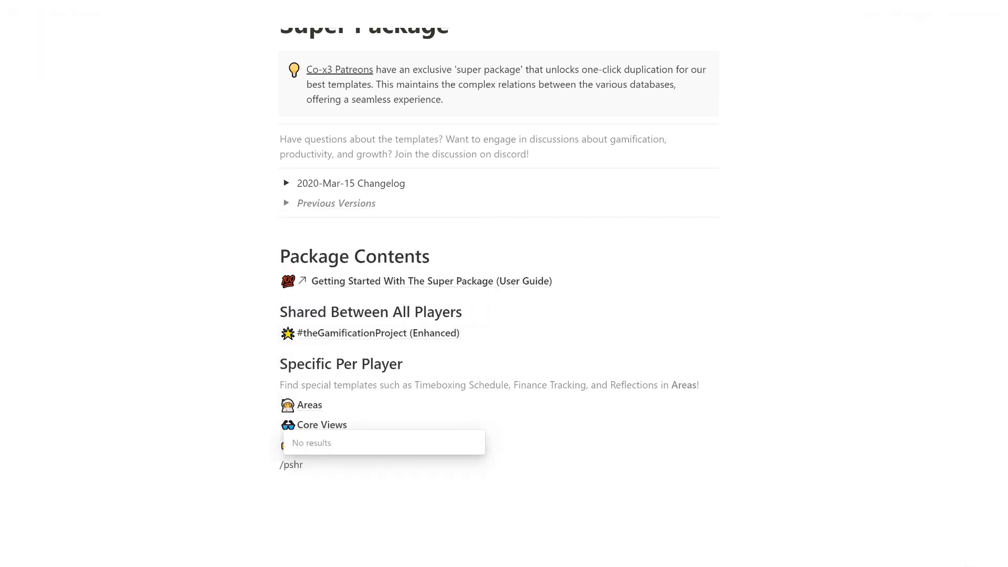
pyautogui.press('BackSpace')
pyautogui.press('BackSpace')
pyautogui.press('BackSpace')
pyautogui.write('age')
pyautogui.press('Return')
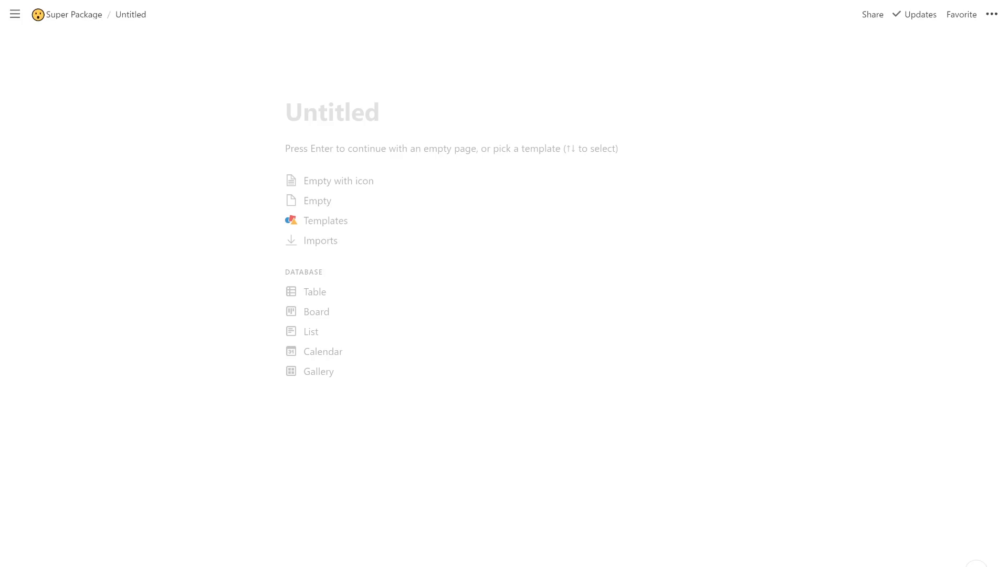
pyautogui.write('Player 1')
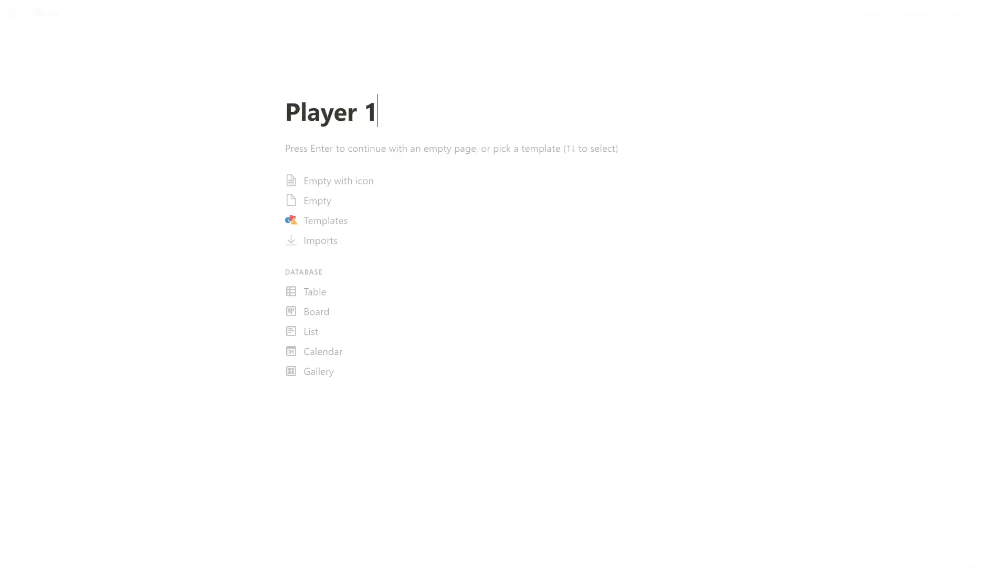
pyautogui.write(' (Your Av')
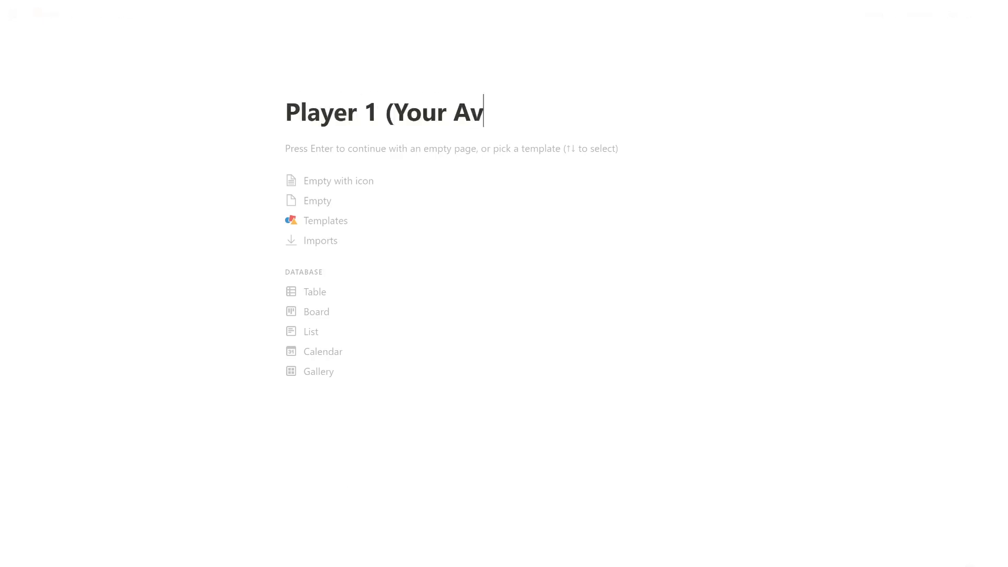
pyautogui.write('ator)')
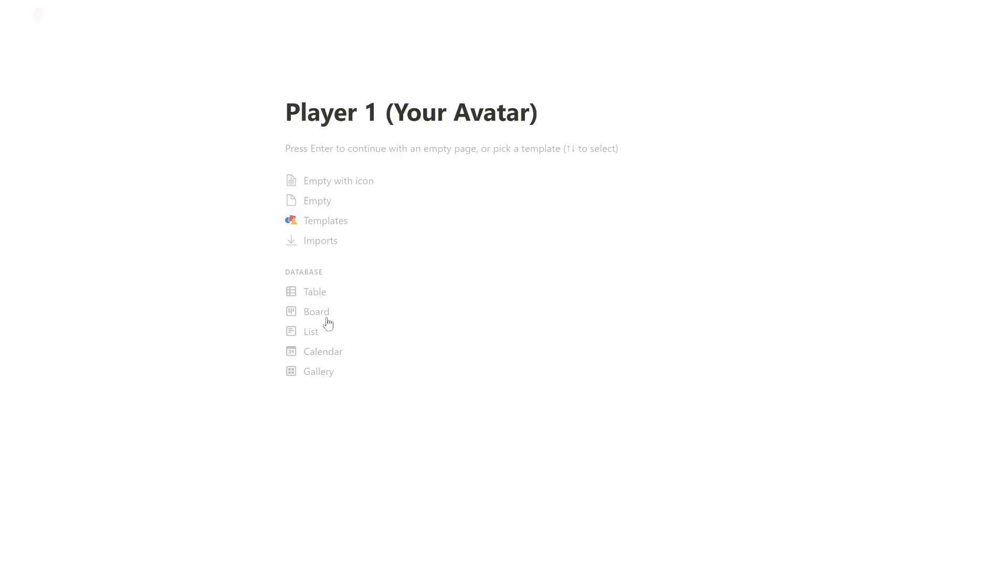
# Return to the Super Package page and move Areas, Core Views and Be Intentional (Enhanced) into the Player 1 (Your Avatar) page.
pyautogui.click(80, 14)
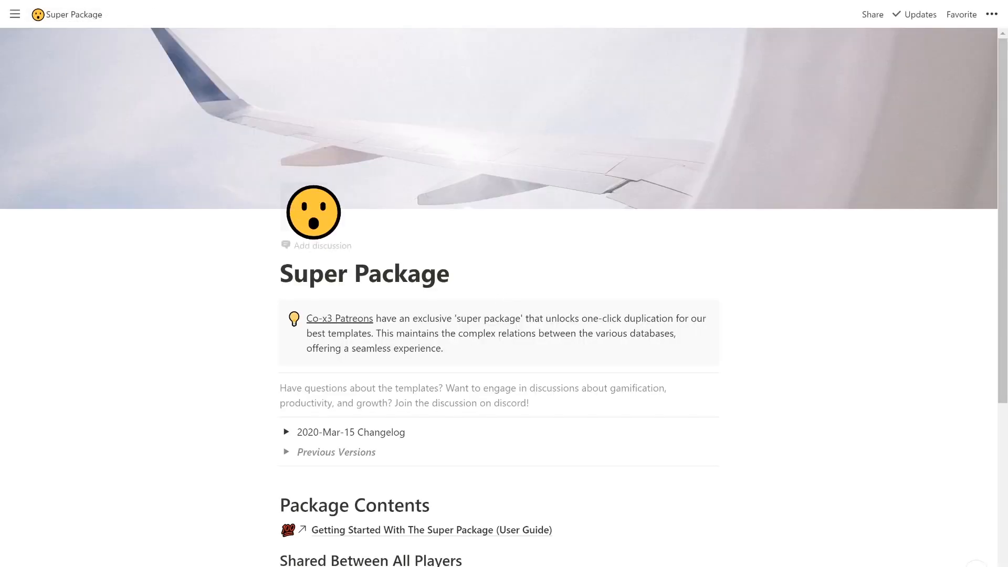
pyautogui.scroll(-5, 368, 353)
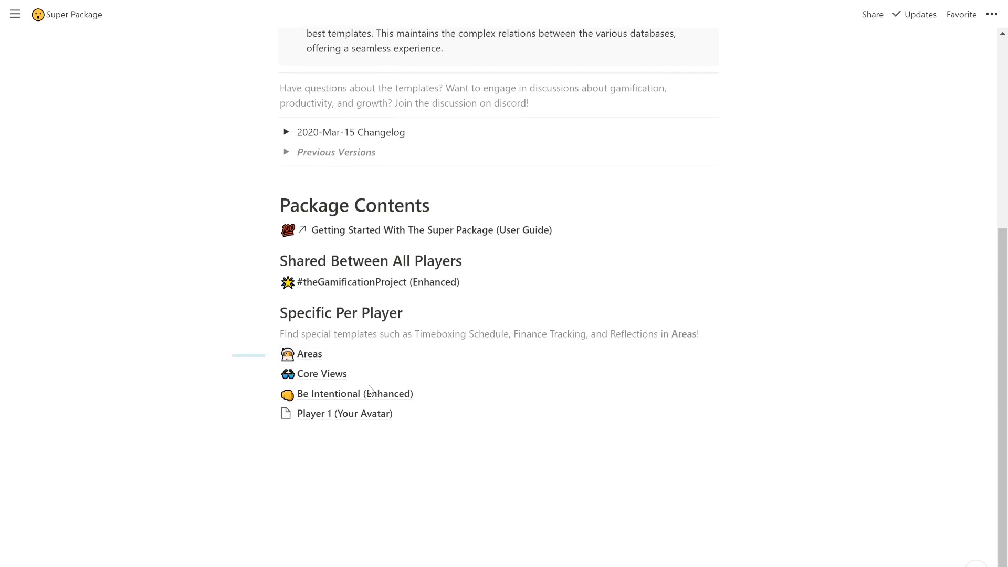
pyautogui.moveTo(369, 391); pyautogui.dragTo(371, 393)
pyautogui.moveTo(272, 352); pyautogui.dragTo(326, 412)
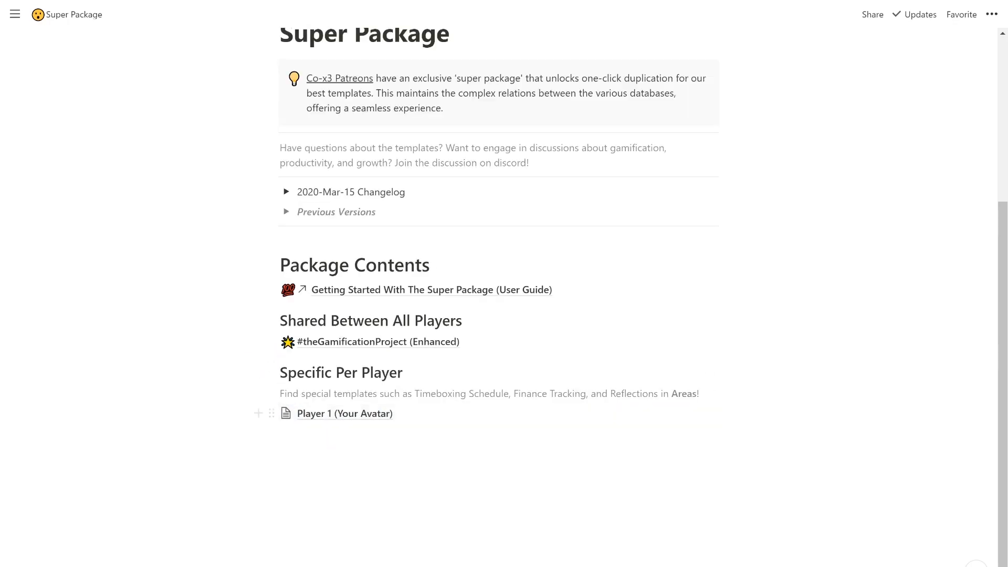
# Duplicate the Player 1 (Your Avatar) page and retitle the copy "Player 2 (My Friend)".
pyautogui.click(272, 409)
pyautogui.click(243, 371)
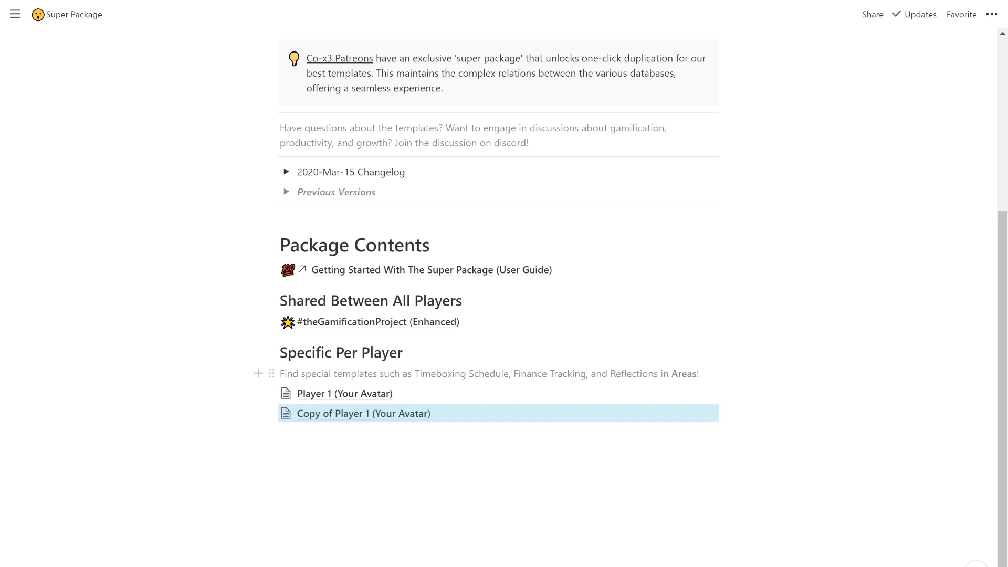
pyautogui.click(351, 414)
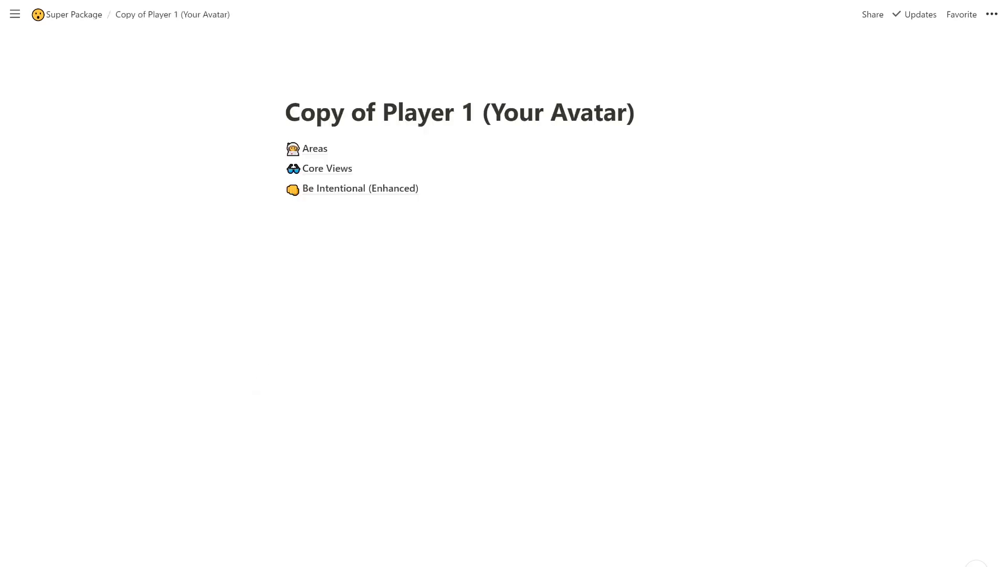
pyautogui.moveTo(285, 112); pyautogui.dragTo(529, 112)
pyautogui.press('BackSpace')
pyautogui.press('BackSpace')
pyautogui.write('2 (')
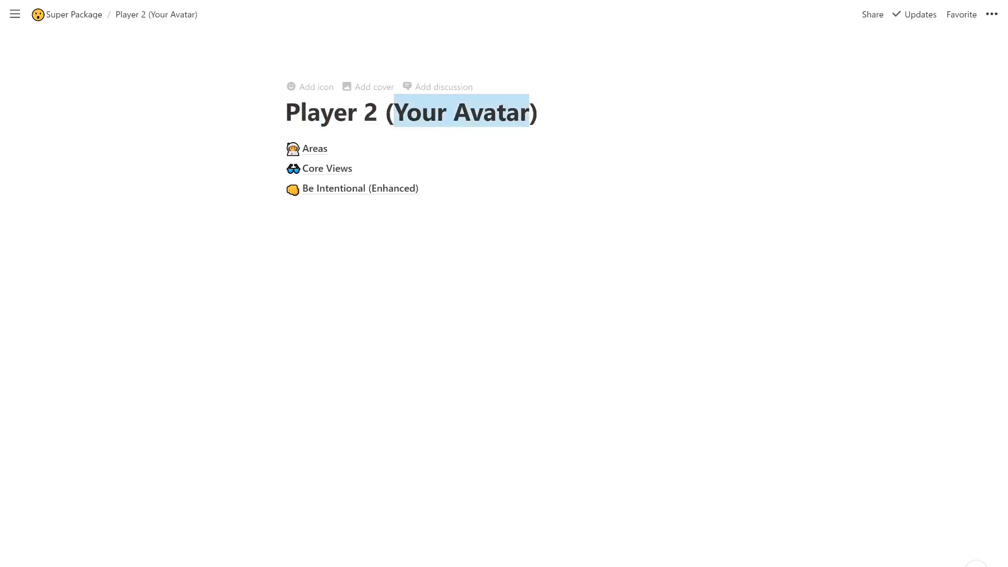
pyautogui.write('My Friend')
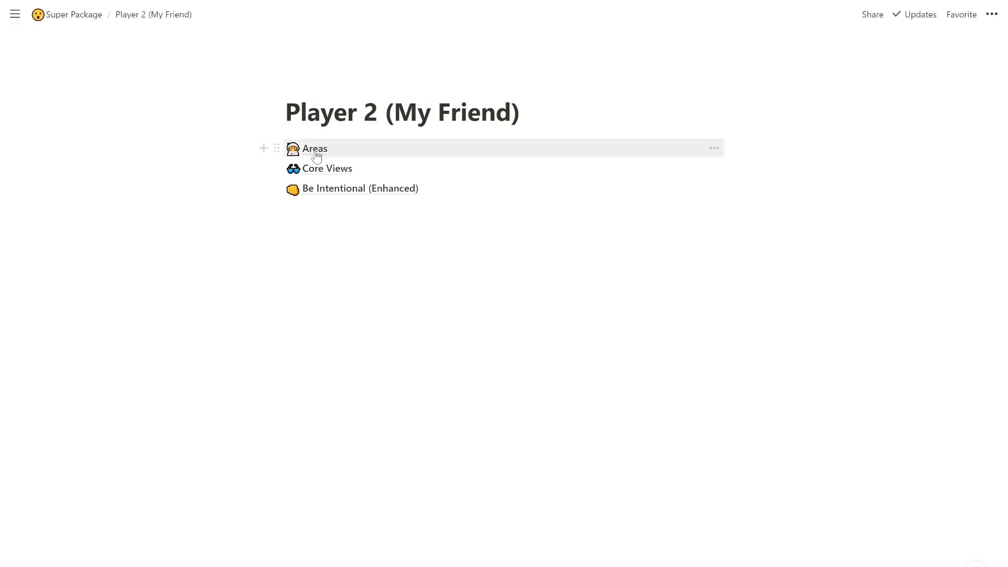
# Open the Areas database inside Player 2 (My Friend) and retitle it "[MF] Areas".
pyautogui.click(315, 149)
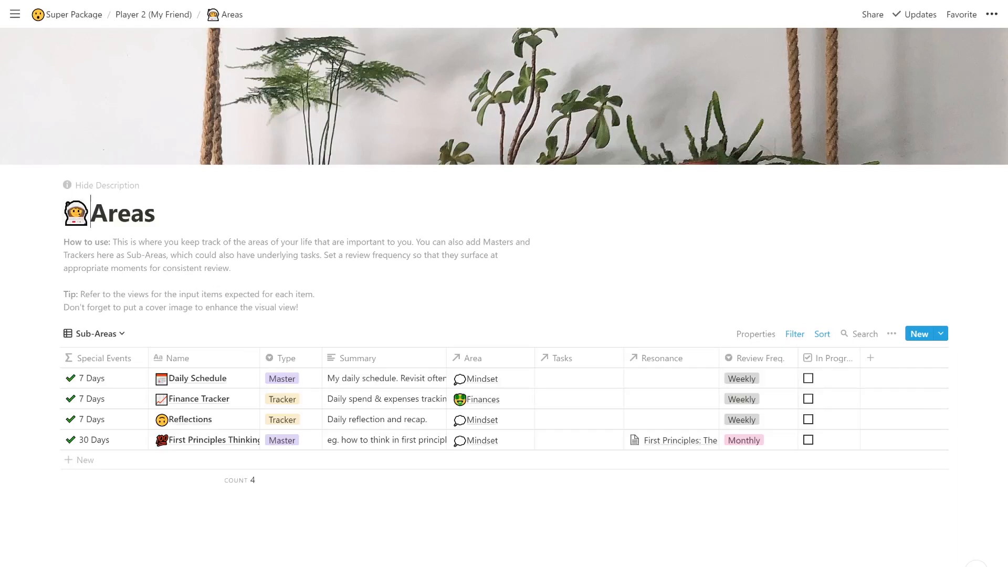
pyautogui.click(92, 213)
pyautogui.write('[MF]')
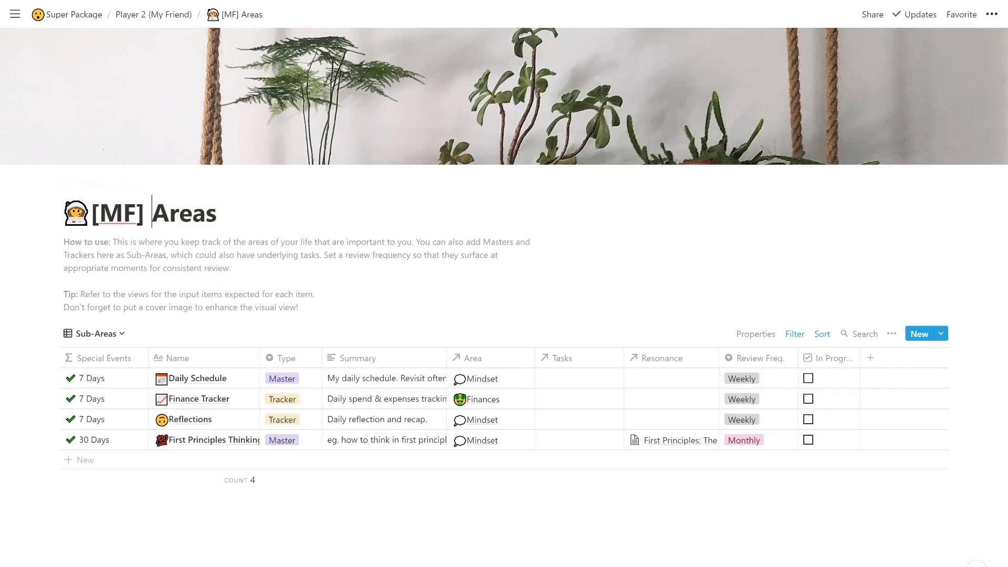
# Open the Success Plan database in Player 2's Be Intentional (Enhanced) page and retitle it "[MF] Success Plan".
pyautogui.click(153, 14)
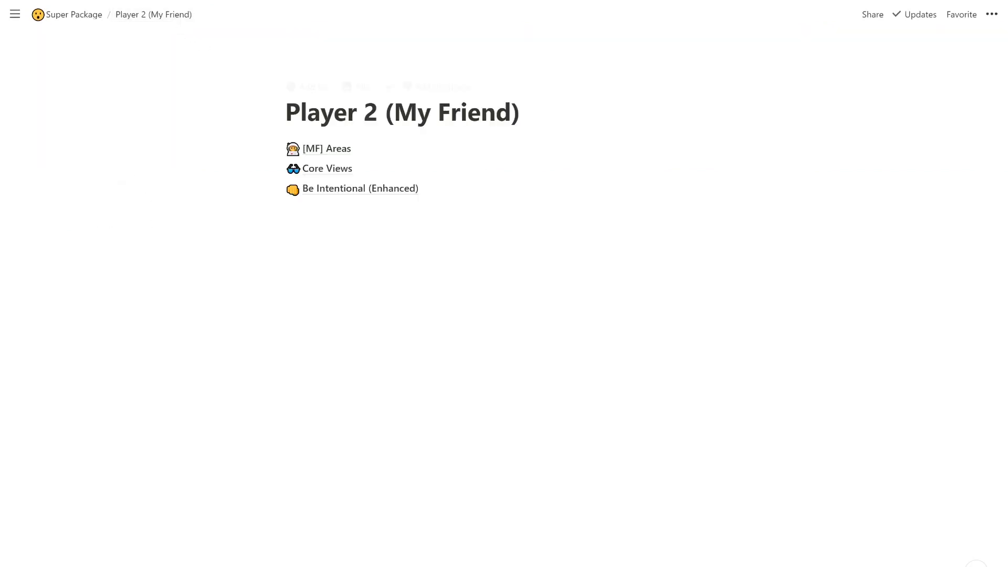
pyautogui.click(342, 190)
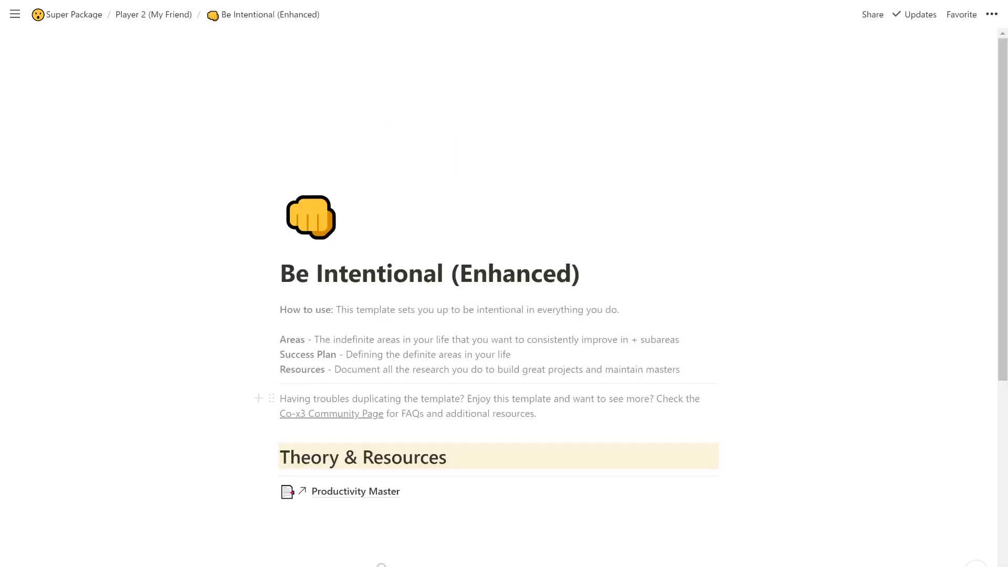
pyautogui.scroll(-6, 523, 435)
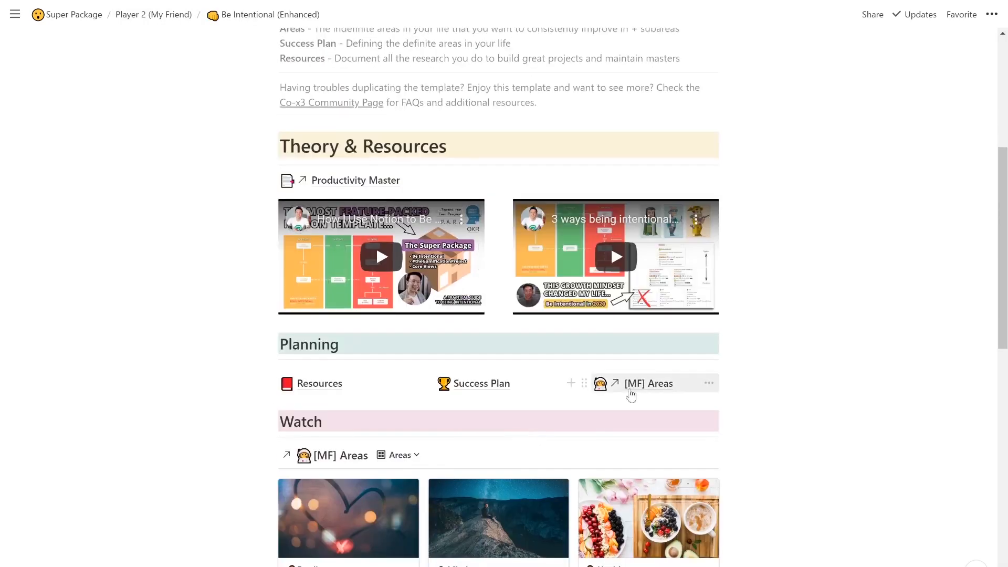
pyautogui.scroll(-2, 630, 395)
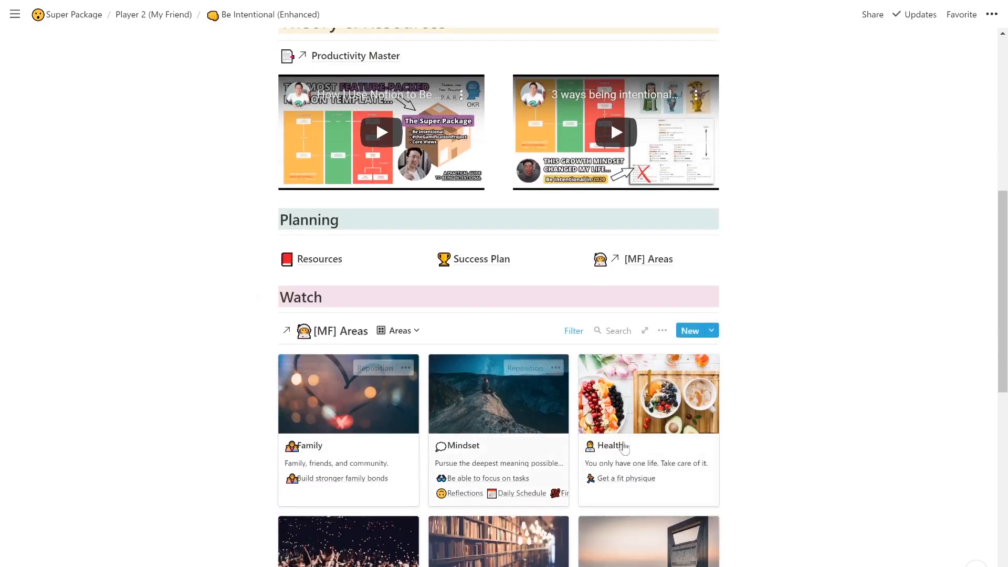
pyautogui.click(479, 265)
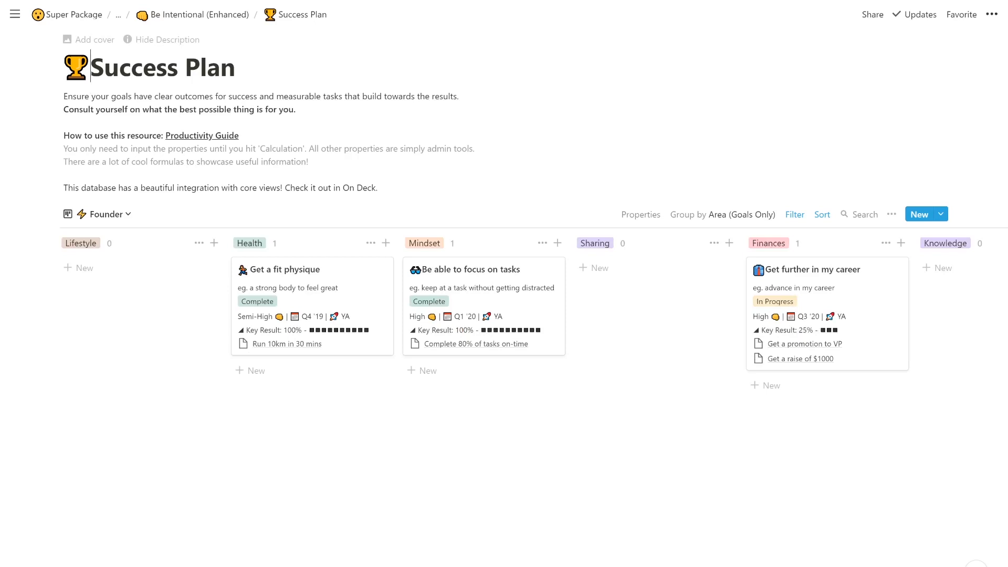
pyautogui.write('[mf')
pyautogui.press('BackSpace')
pyautogui.press('BackSpace')
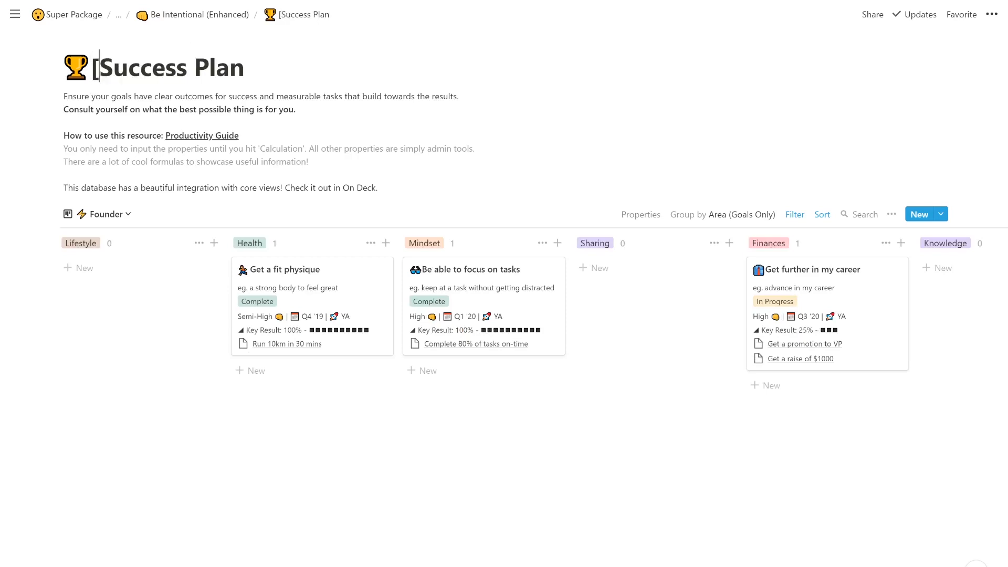
pyautogui.write('MF]')
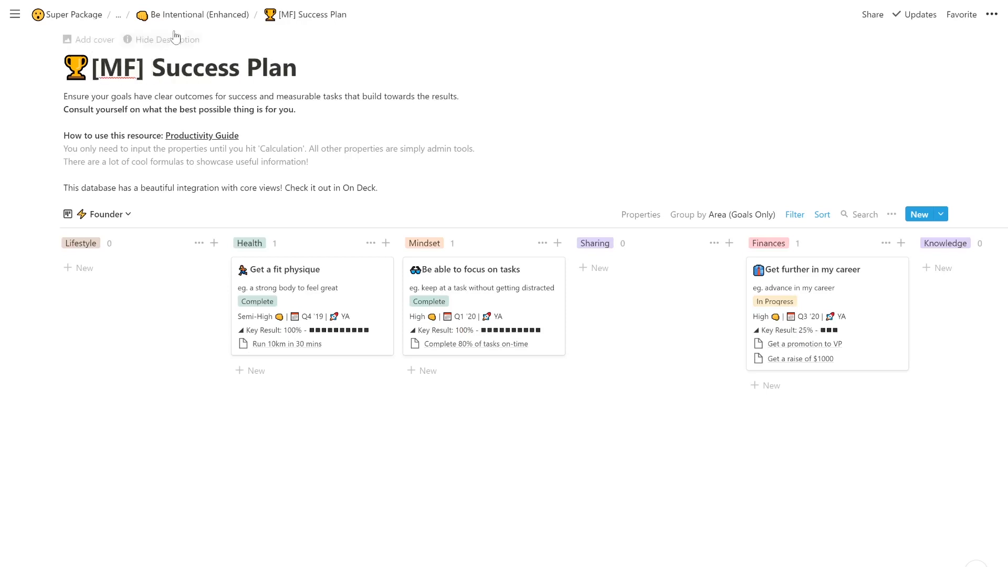
# Check which databases are linked in the Areas and Goals sections of the On Deck page in Player 2's Core Views.
pyautogui.click(190, 15)
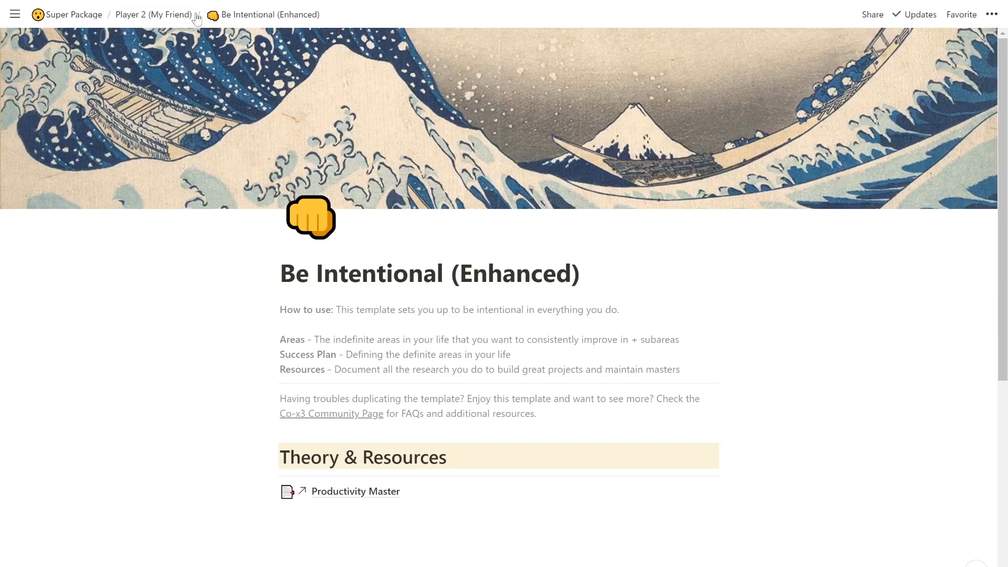
pyautogui.click(156, 21)
pyautogui.click(315, 167)
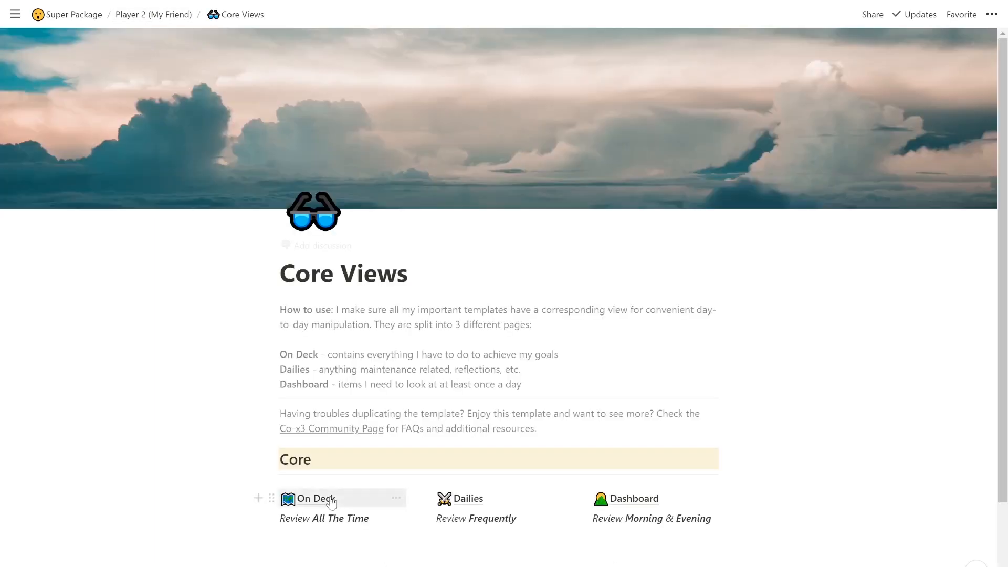
pyautogui.click(328, 499)
pyautogui.scroll(-2, 504, 368)
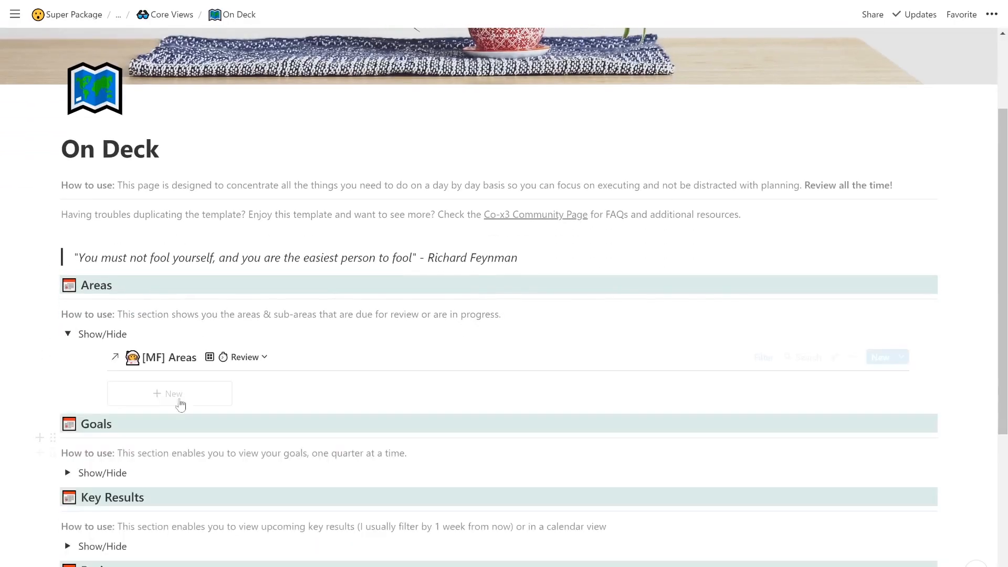
pyautogui.click(67, 334)
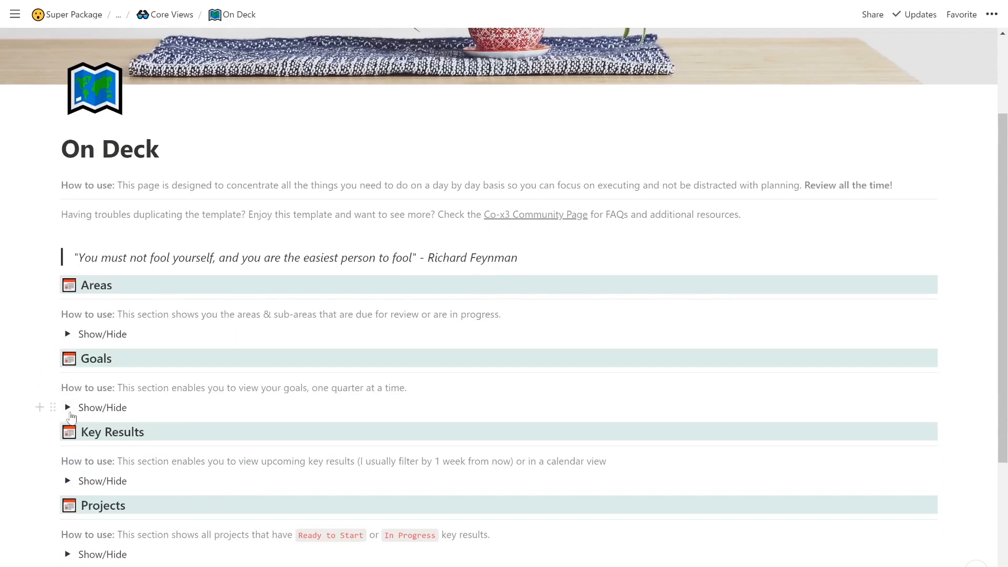
pyautogui.scroll(-2, 67, 407)
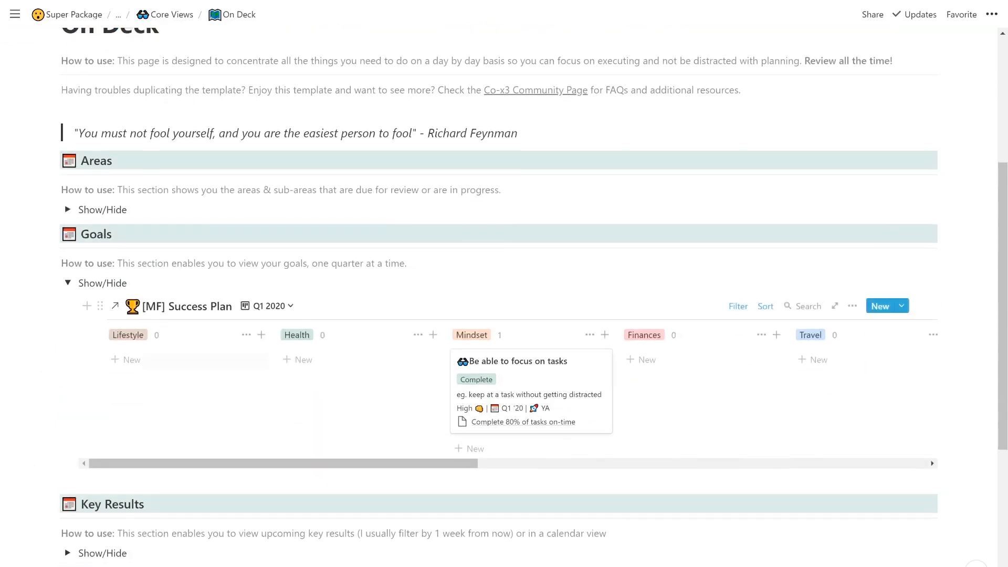
pyautogui.click(67, 283)
pyautogui.scroll(3, 67, 283)
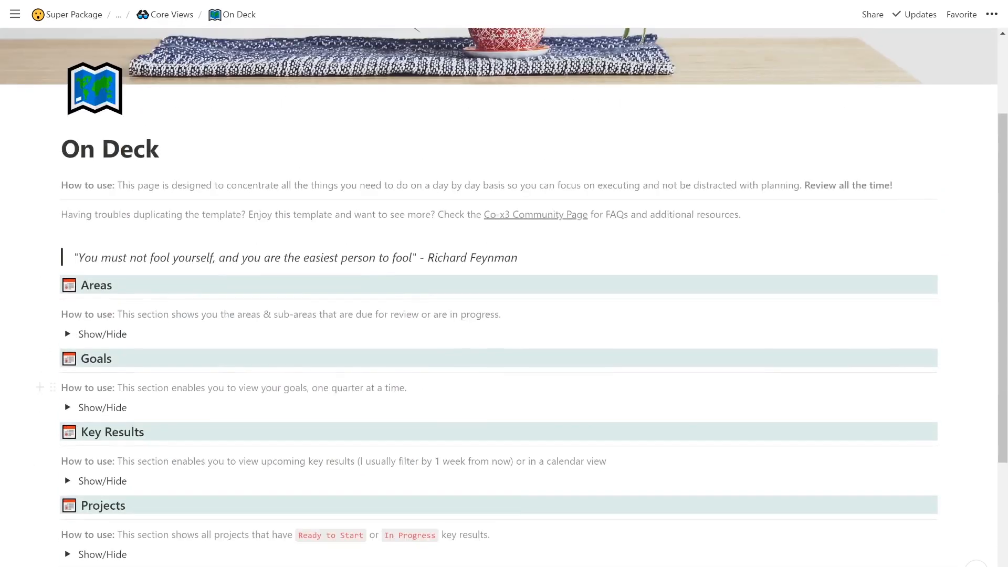
# Open the original Daily Quests database from the Dailies page in Player 2's Core Views and retitle it "[MF] Daily Quests".
pyautogui.click(172, 15)
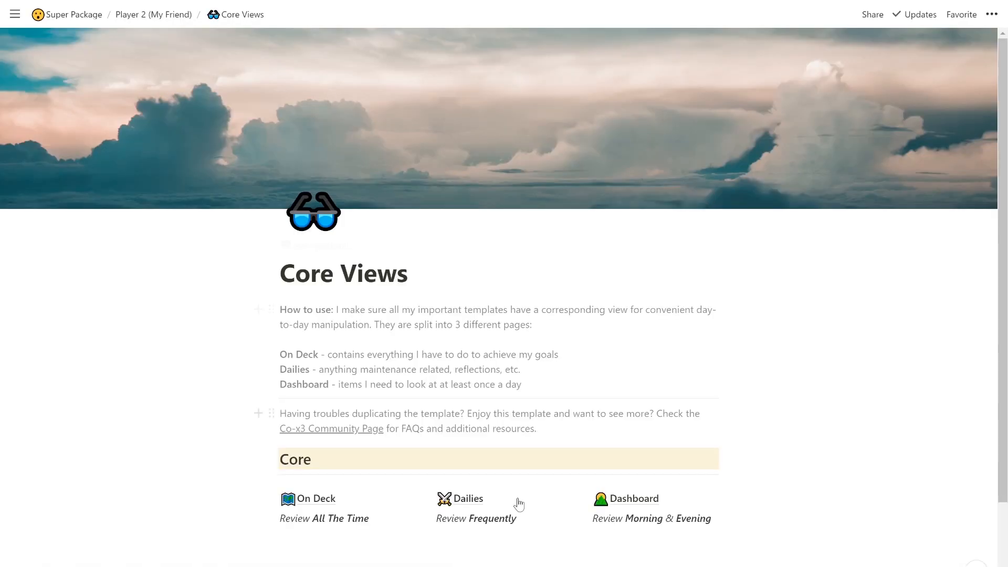
pyautogui.click(465, 498)
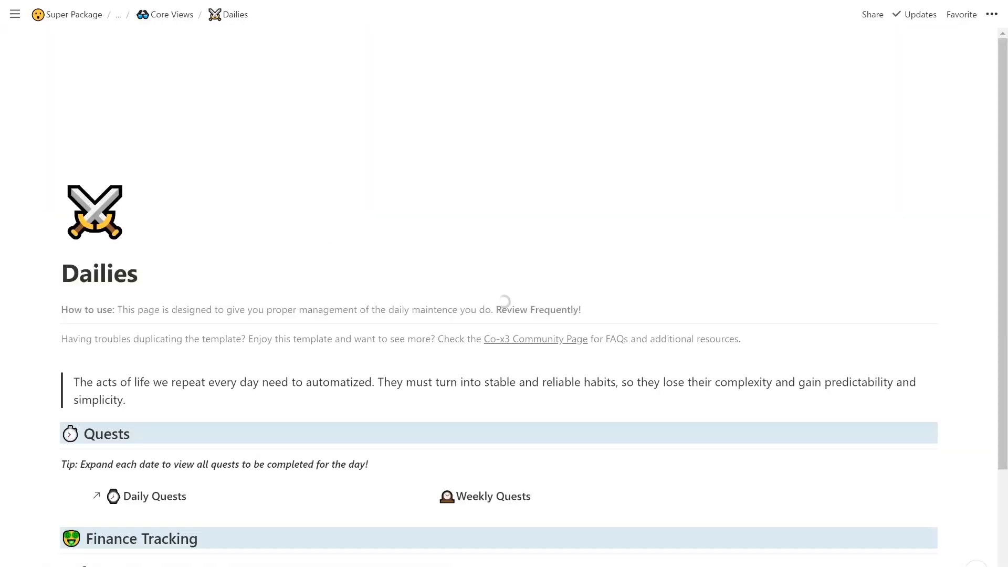
pyautogui.scroll(-4, 137, 318)
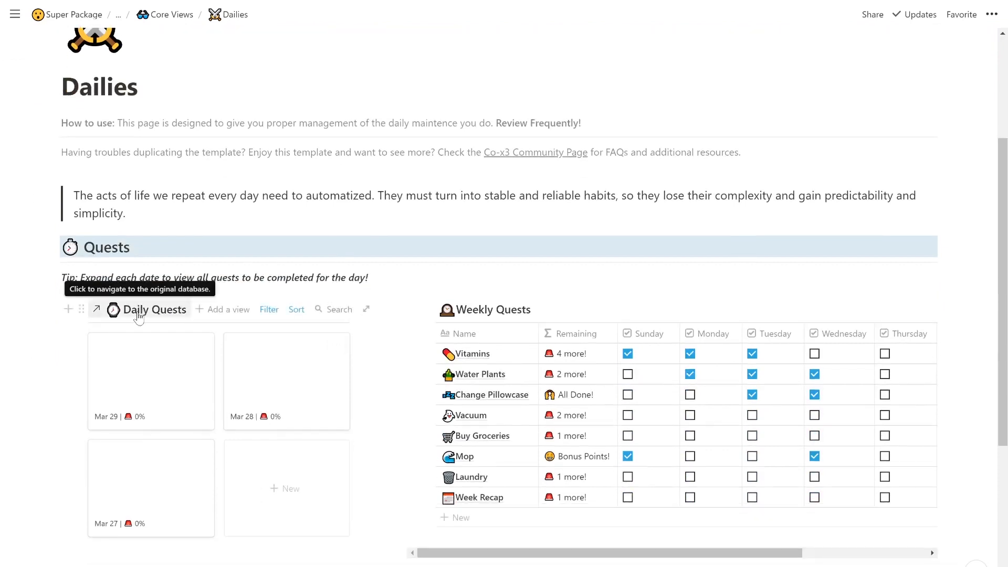
pyautogui.click(138, 313)
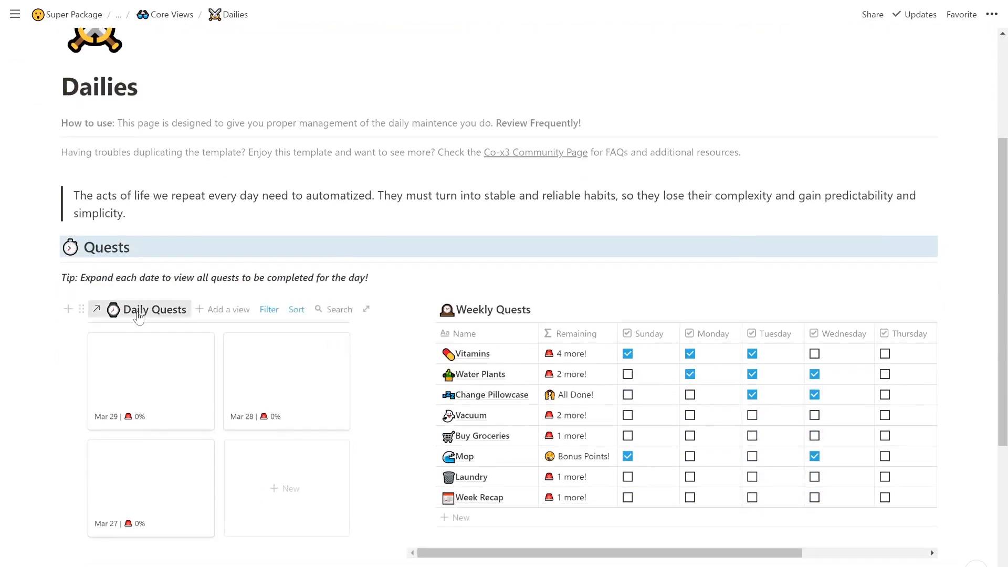
pyautogui.click(120, 15)
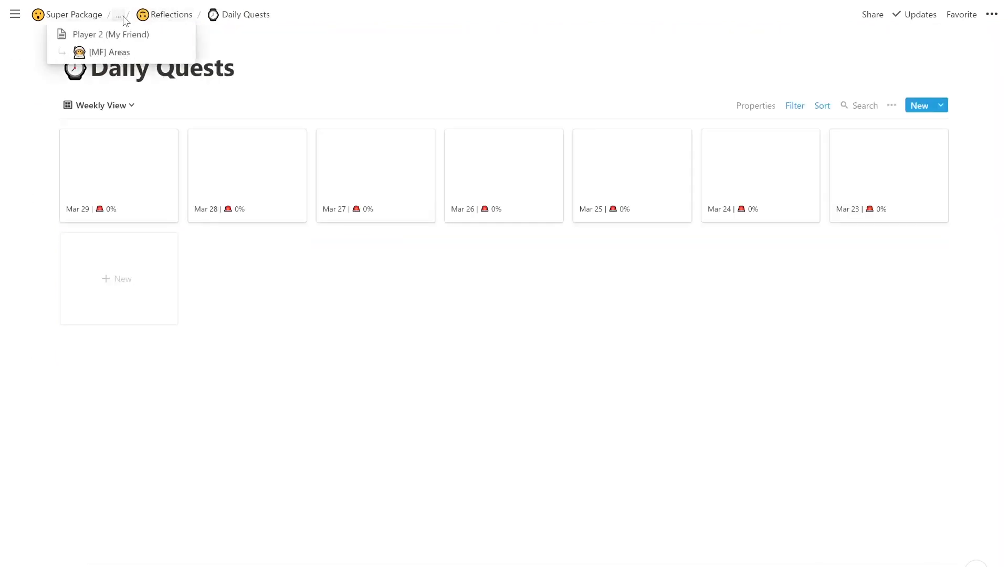
pyautogui.click(91, 66)
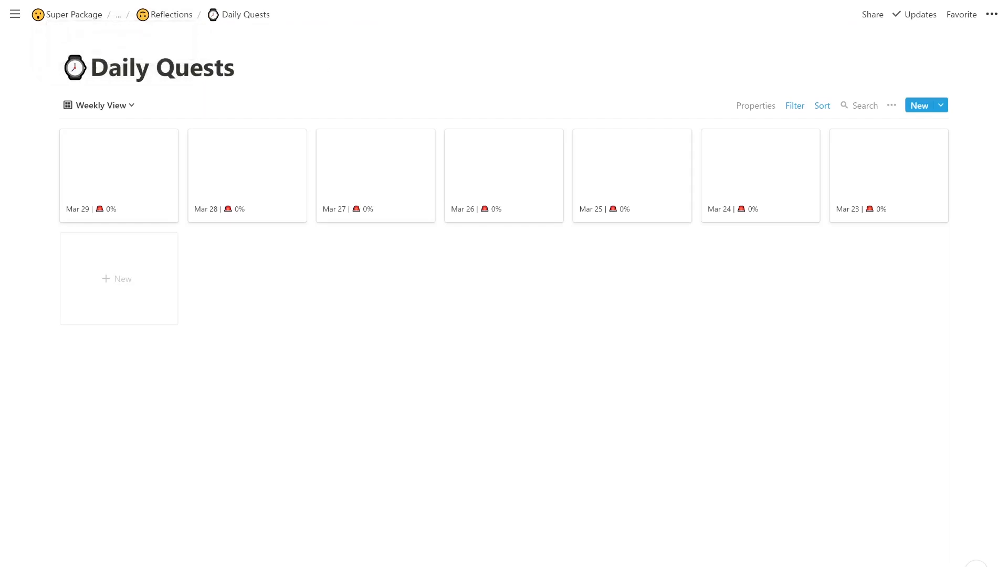
pyautogui.write('[MF]')
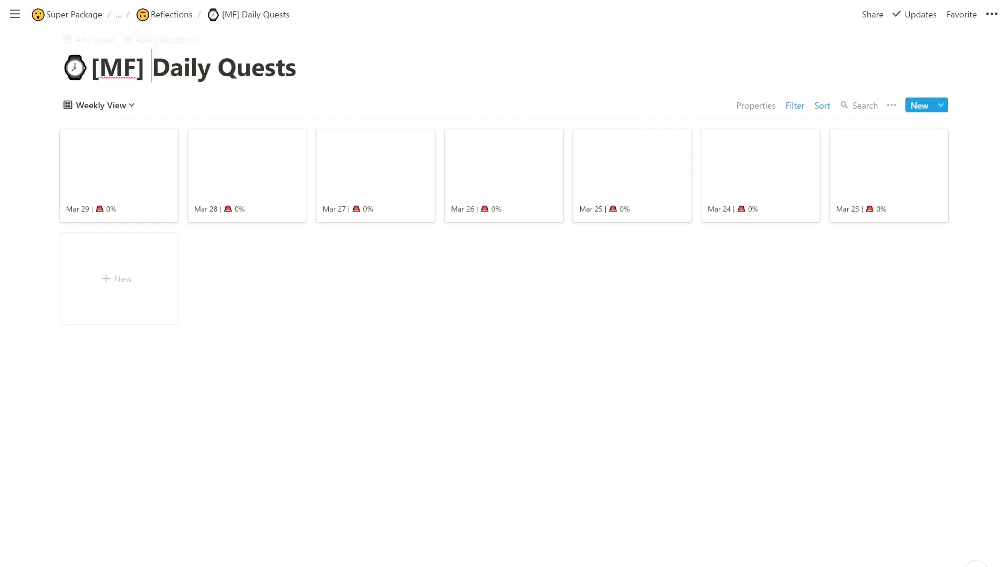
# Open the original Finance Management database from the Dailies page's Finance Tracking section and retitle it "[MF] Finance Management".
pyautogui.click(14, 0)
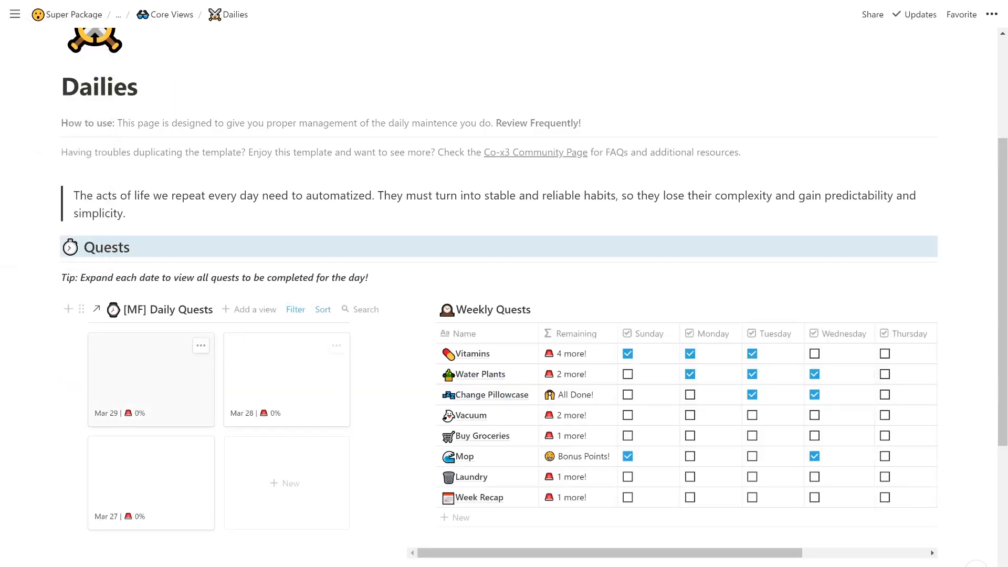
pyautogui.scroll(-1, 315, 418)
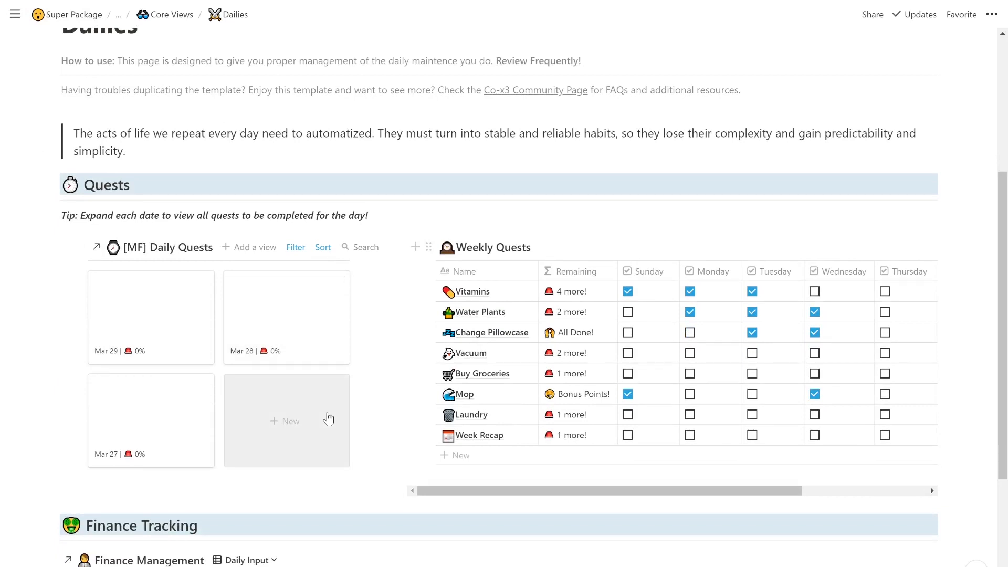
pyautogui.scroll(-3, 382, 425)
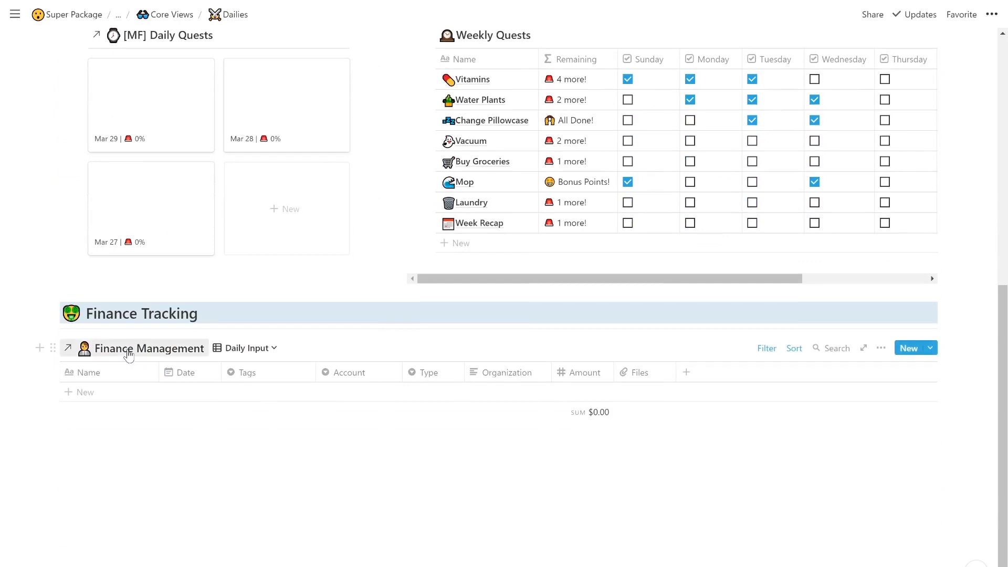
pyautogui.click(129, 356)
pyautogui.click(121, 14)
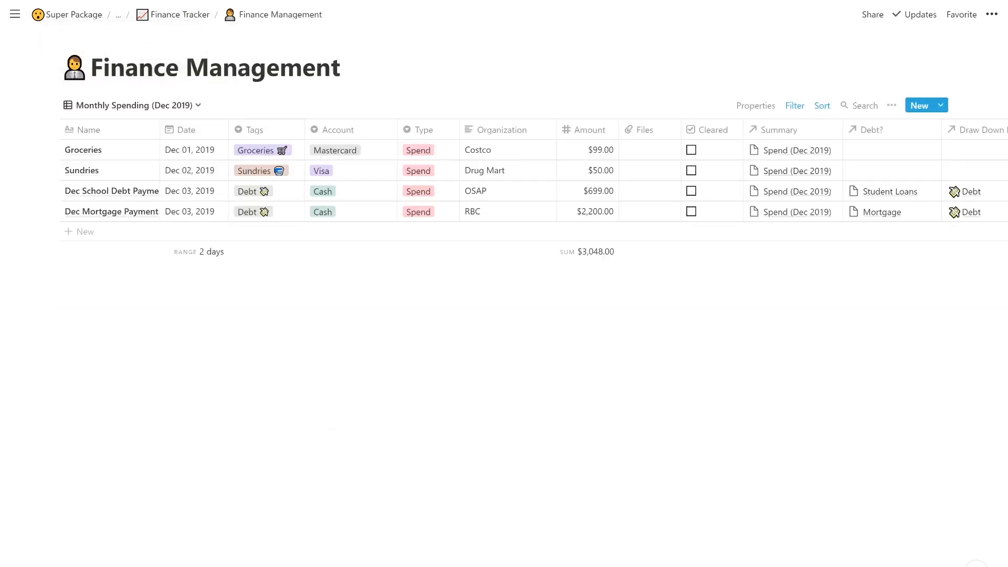
pyautogui.write('[<F')
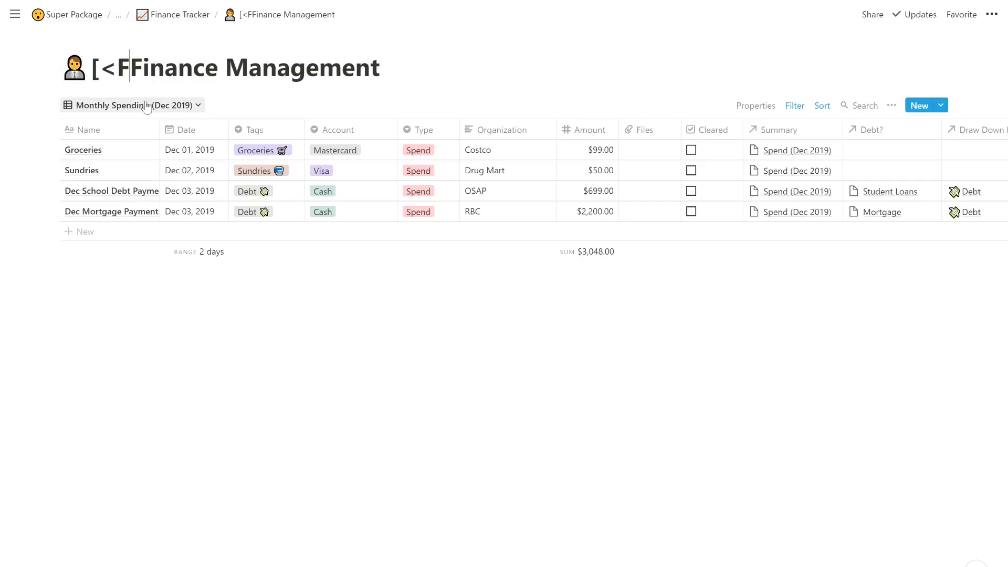
pyautogui.press('BackSpace')
pyautogui.press('BackSpace')
pyautogui.write('MF]')
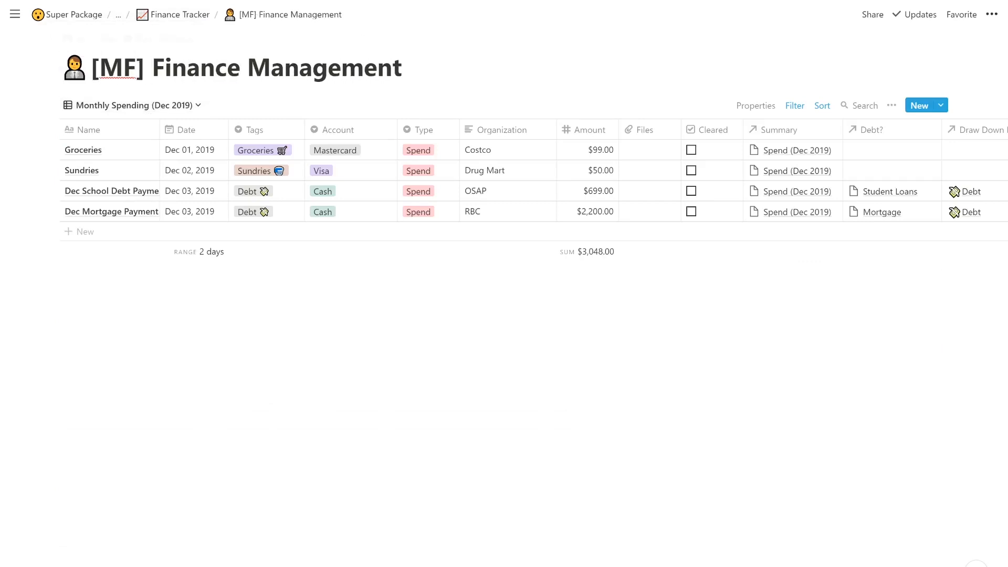
pyautogui.hscroll(5, 473, 179)
pyautogui.hscroll(-5, 472, 179)
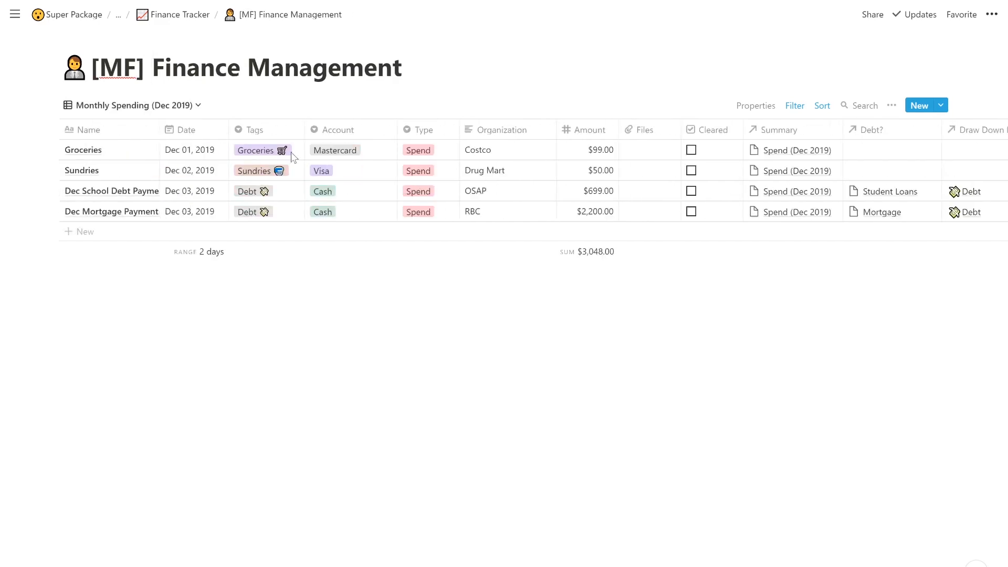
# Return to the Super Package page and open the shared #theGamificationProject (Enhanced) page.
pyautogui.click(167, 16)
pyautogui.click(150, 16)
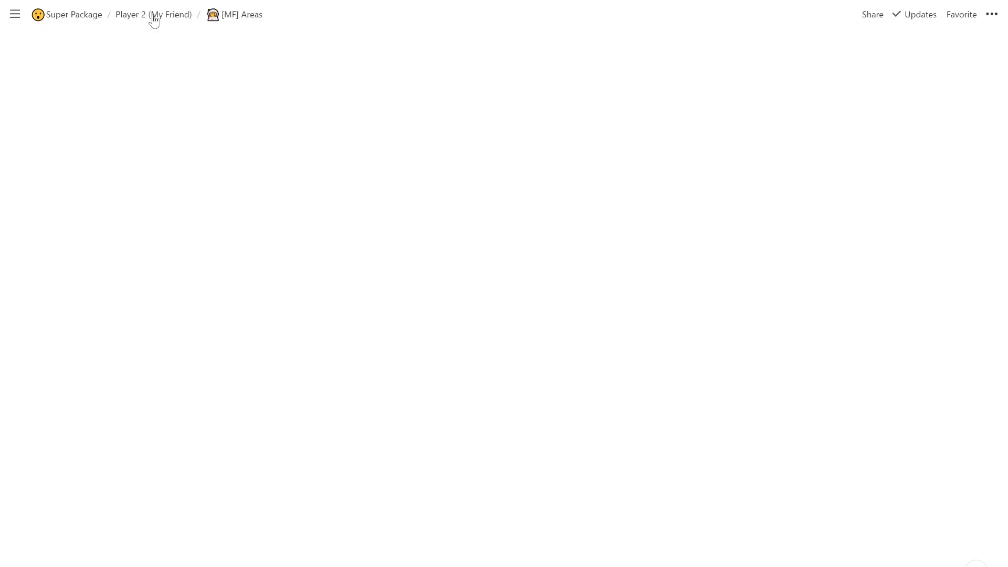
pyautogui.click(140, 16)
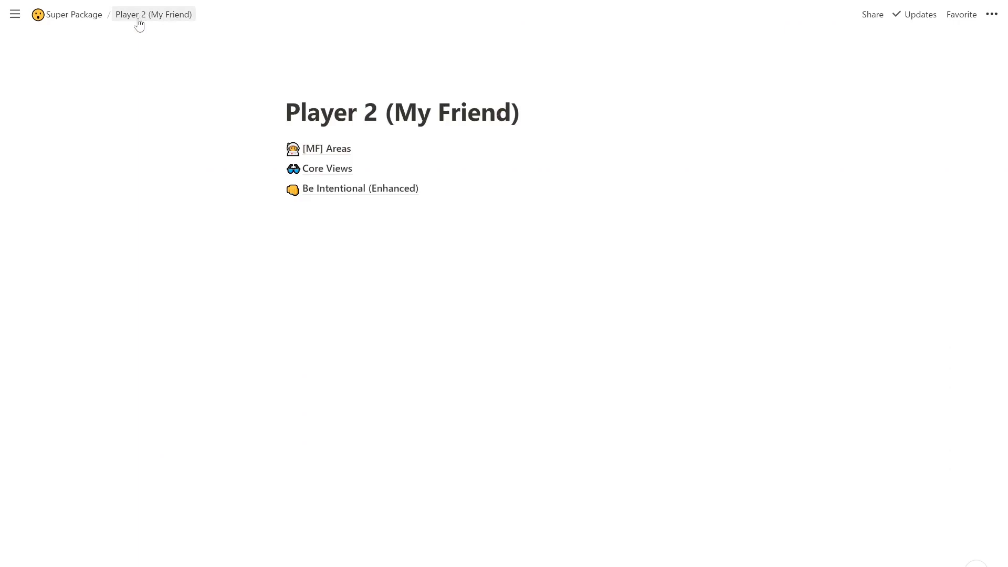
pyautogui.click(74, 16)
pyautogui.scroll(-3, 450, 404)
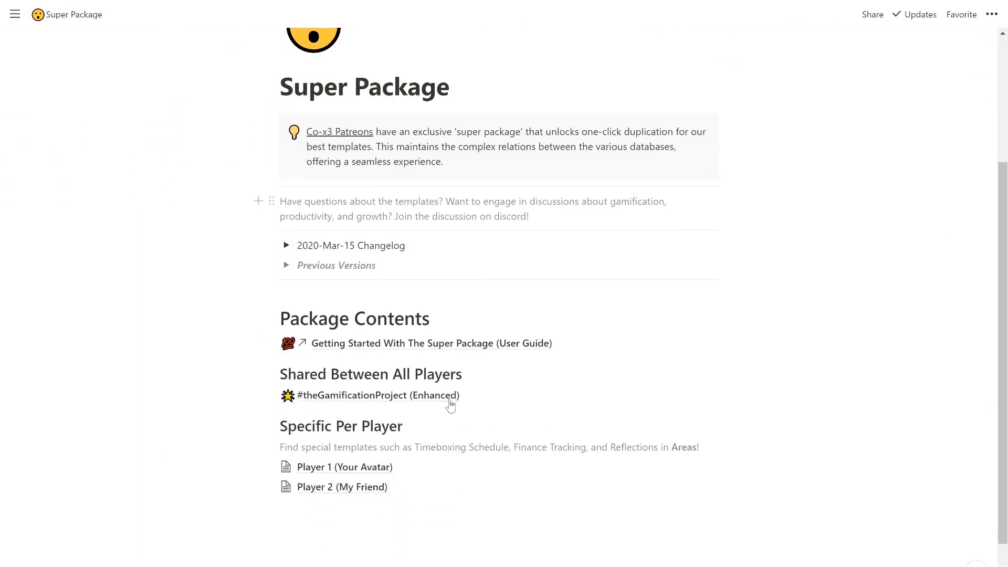
pyautogui.click(405, 402)
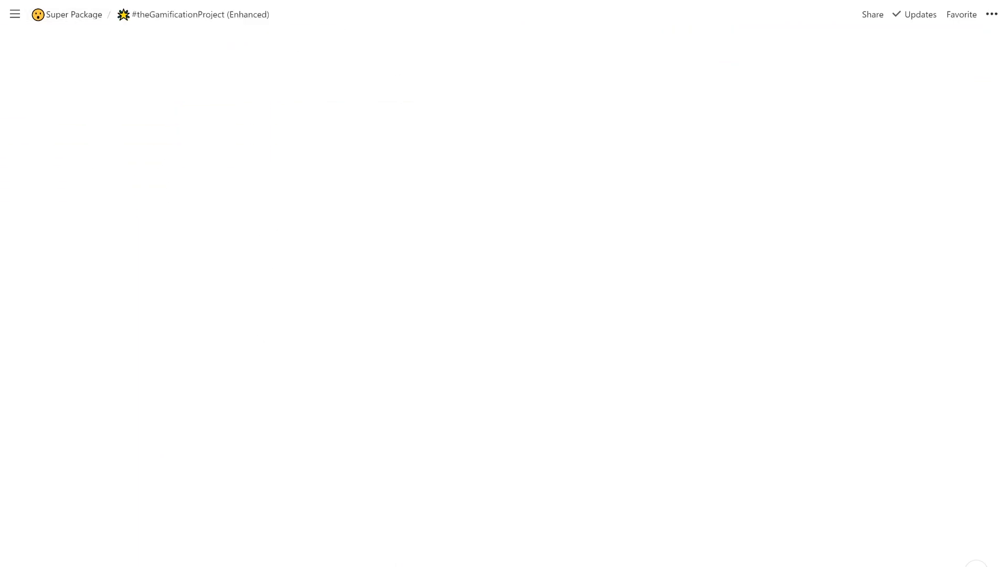
# Look through the leaderboard, item shop and badges, and open the Gamification Tags database under Resources.
pyautogui.scroll(-3, 504, 315)
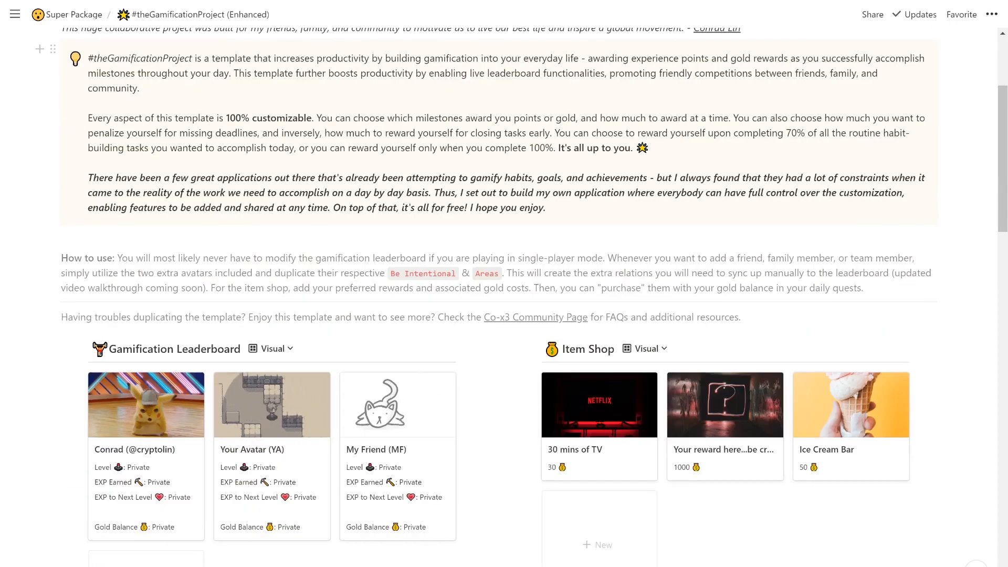
pyautogui.scroll(-5, 370, 501)
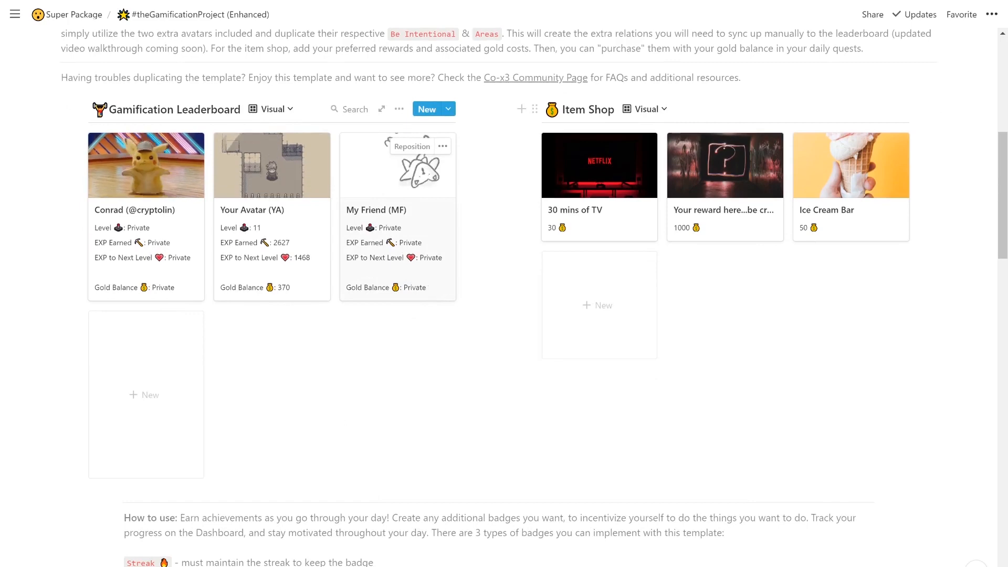
pyautogui.scroll(-2, 433, 284)
pyautogui.scroll(-3, 499, 284)
pyautogui.scroll(-2, 434, 378)
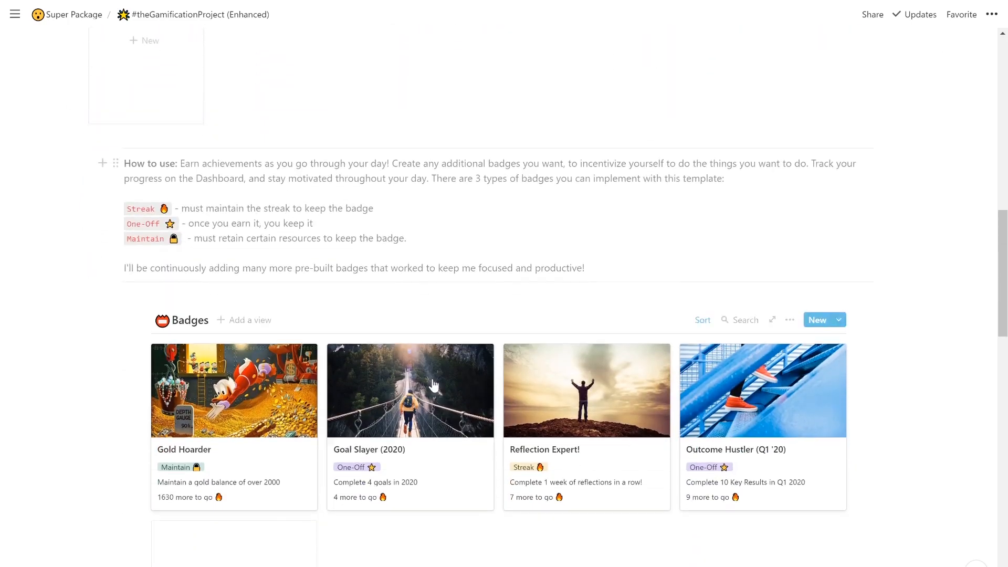
pyautogui.scroll(-3, 434, 378)
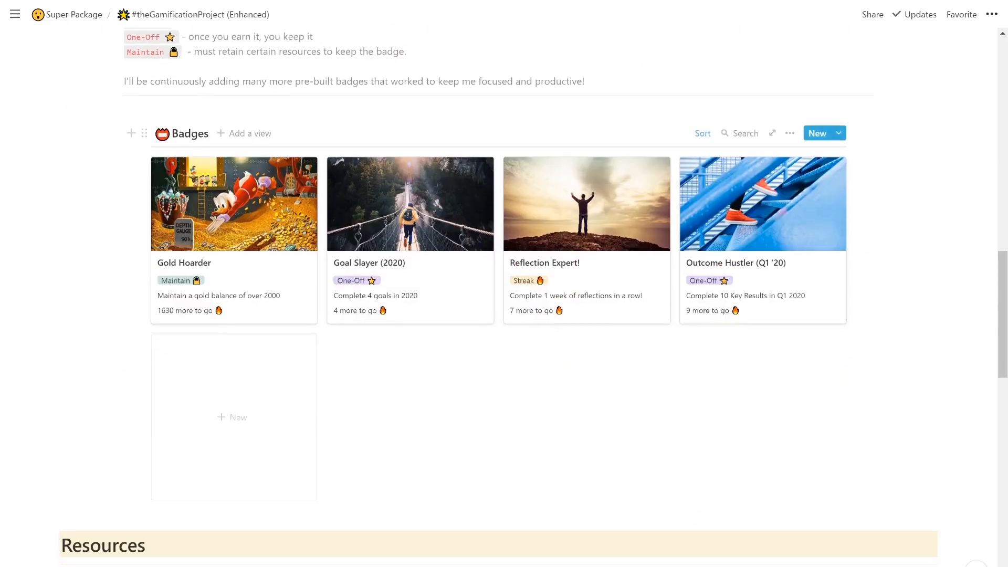
pyautogui.scroll(-2, 112, 457)
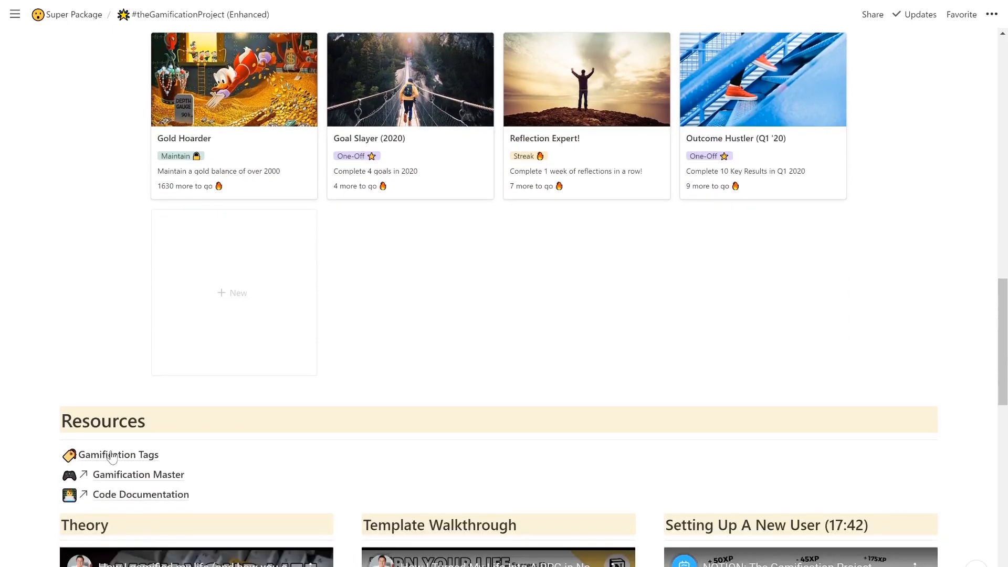
pyautogui.click(271, 442)
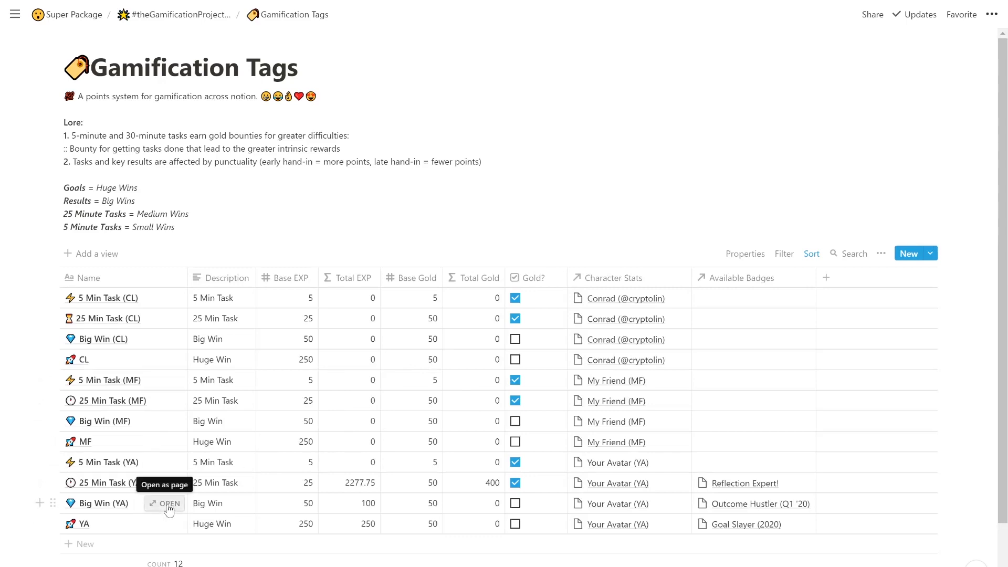
# Check the 25 Min Task (YA) entry and open the 25 Min Task (MF) entry at its MF properties.
pyautogui.click(176, 482)
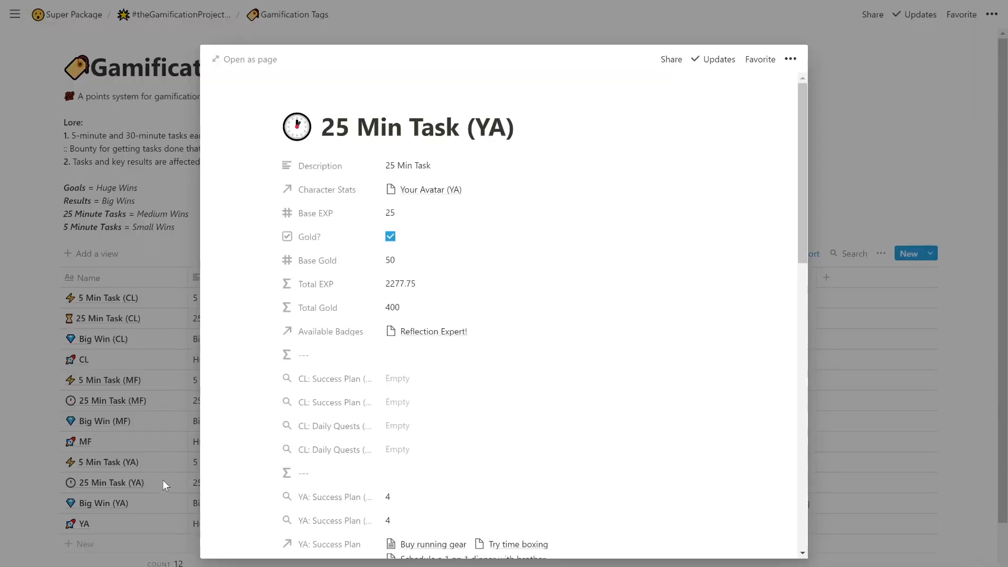
pyautogui.click(163, 479)
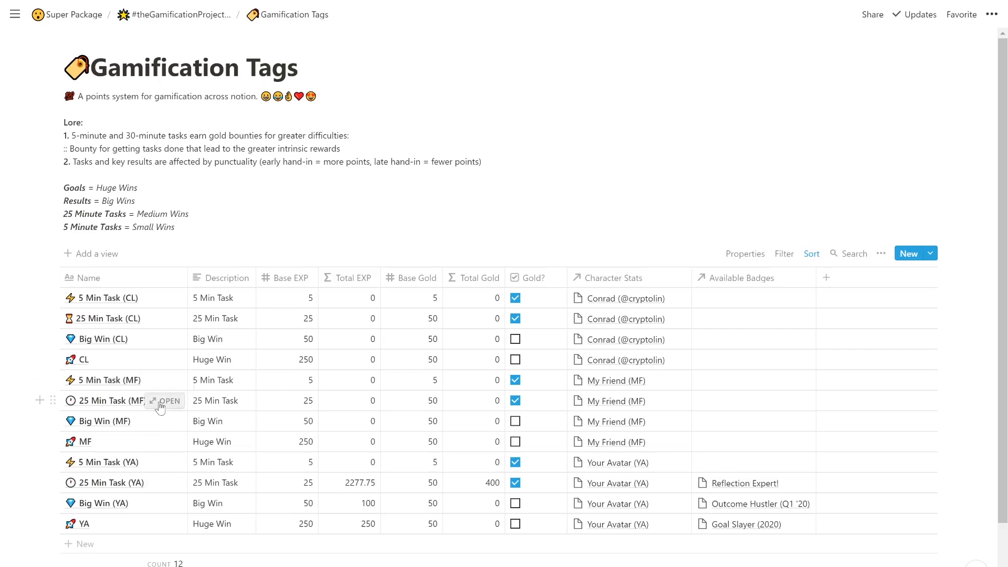
pyautogui.click(167, 401)
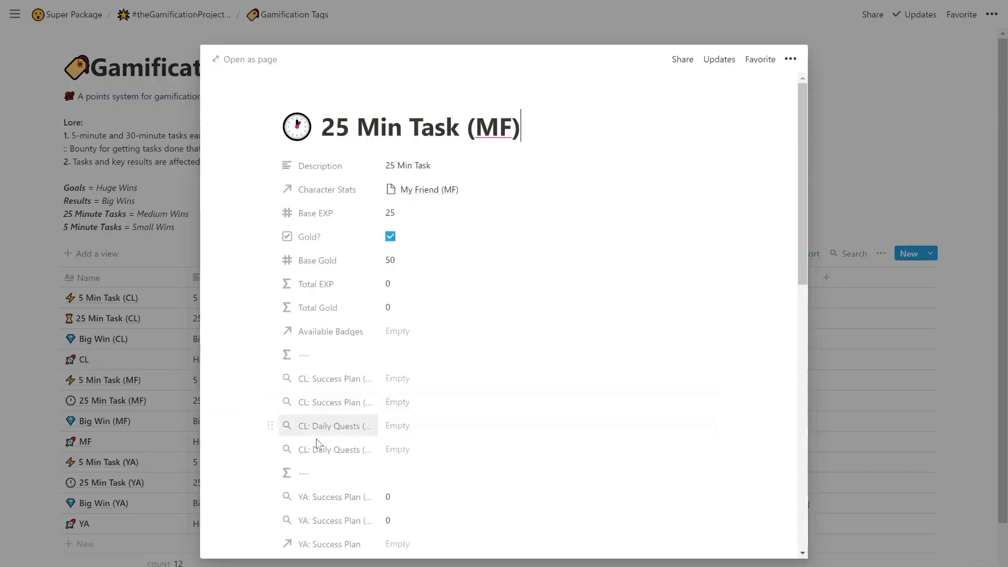
pyautogui.scroll(-10, 347, 443)
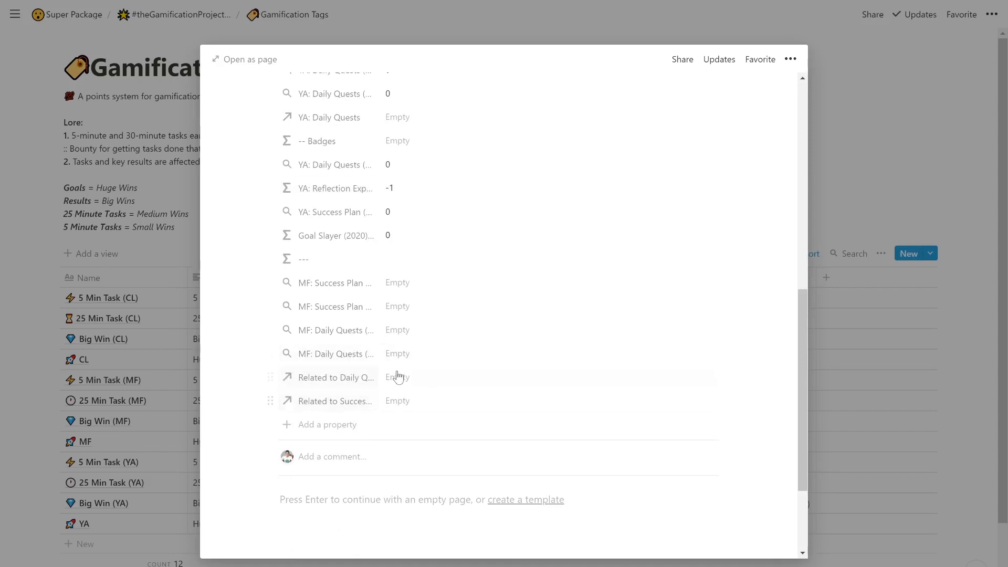
# Rename the "Related to Daily Quests (Tag)" relation property to "MF: Daily Quests".
pyautogui.click(355, 379)
pyautogui.click(340, 405)
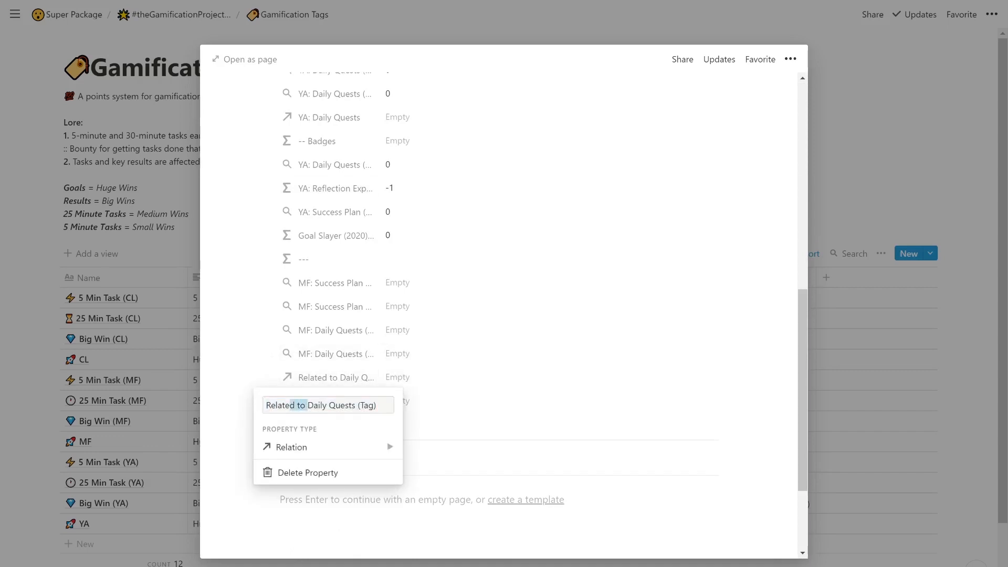
pyautogui.press('BackSpace')
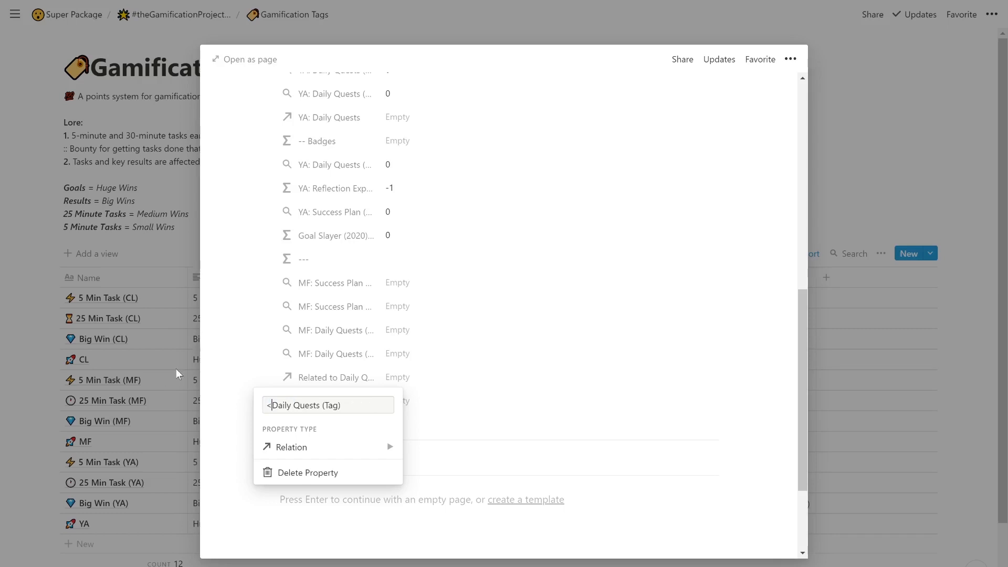
pyautogui.write('MF:')
pyautogui.hotkey('ctrl', 'Right')
pyautogui.hotkey('ctrl', 'Left')
pyautogui.hotkey('ctrl', 'shift', 'Right')
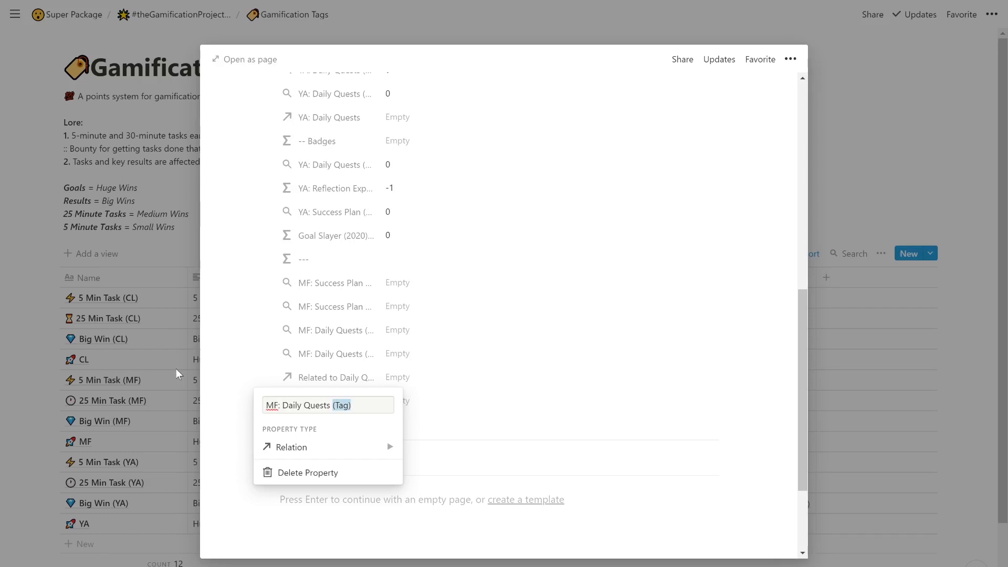
pyautogui.press('Return')
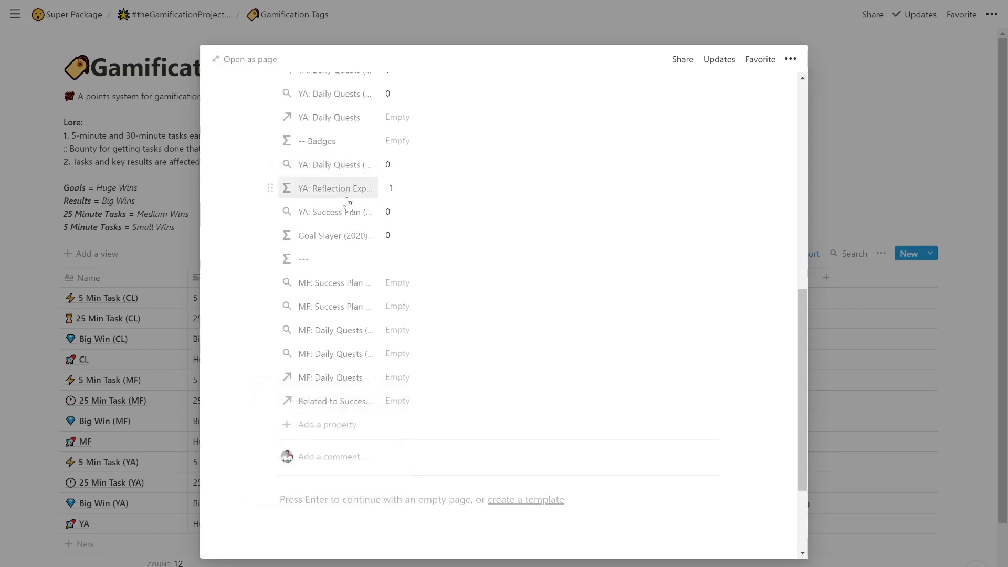
# Rename the "Related to Success Plan (Tags)" relation to "MF: Success Plan" and move it directly below the two MF: Success Plan rollups.
pyautogui.scroll(2, 347, 206)
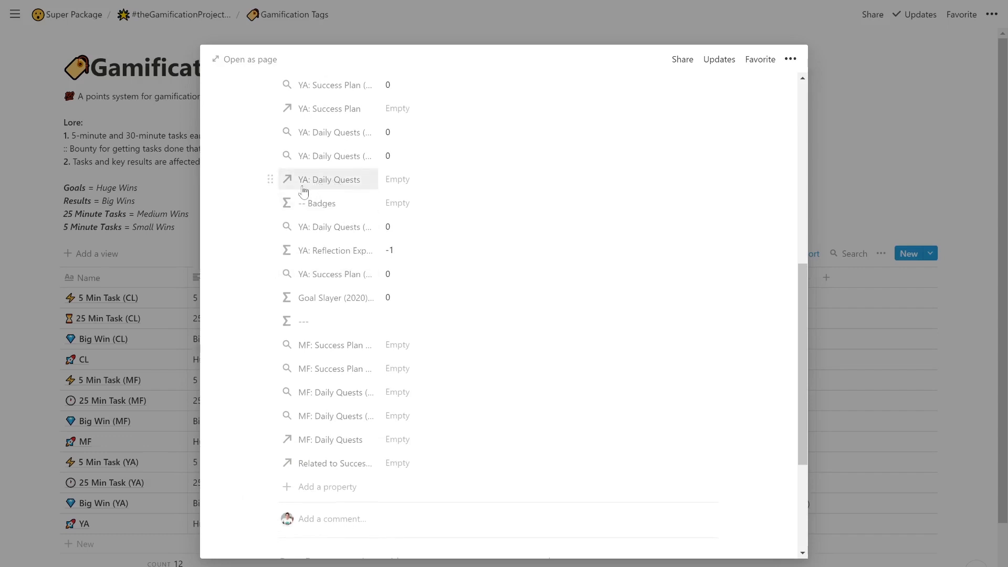
pyautogui.click(348, 464)
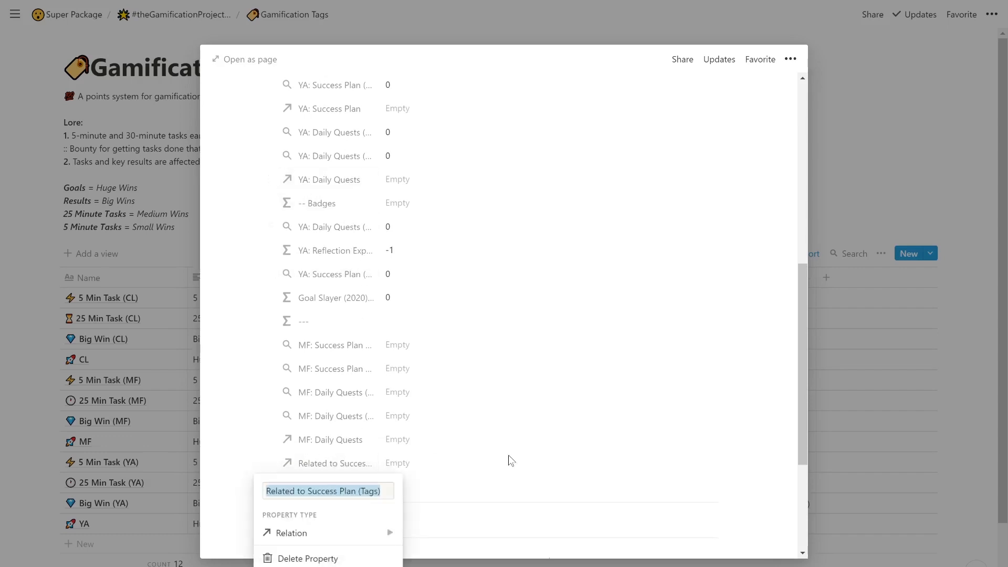
pyautogui.press('Home')
pyautogui.write('MF:')
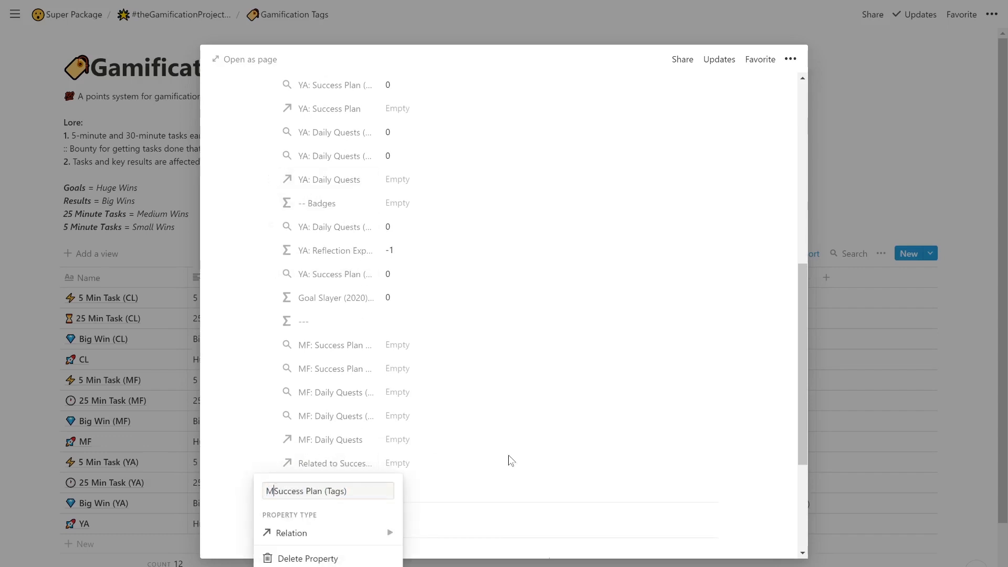
pyautogui.hotkey('ctrl', 'Right')
pyautogui.press('Return')
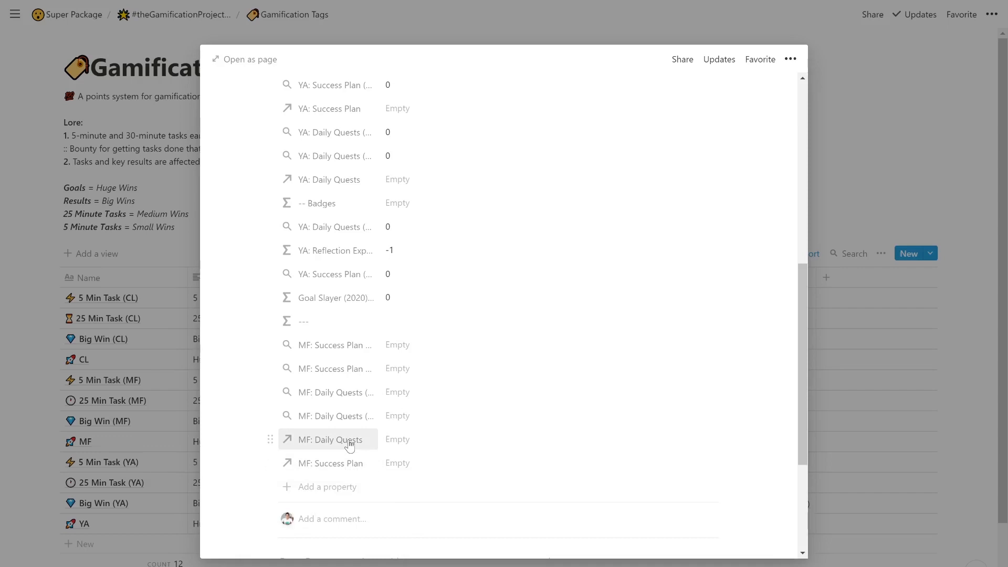
pyautogui.moveTo(376, 466); pyautogui.dragTo(361, 399)
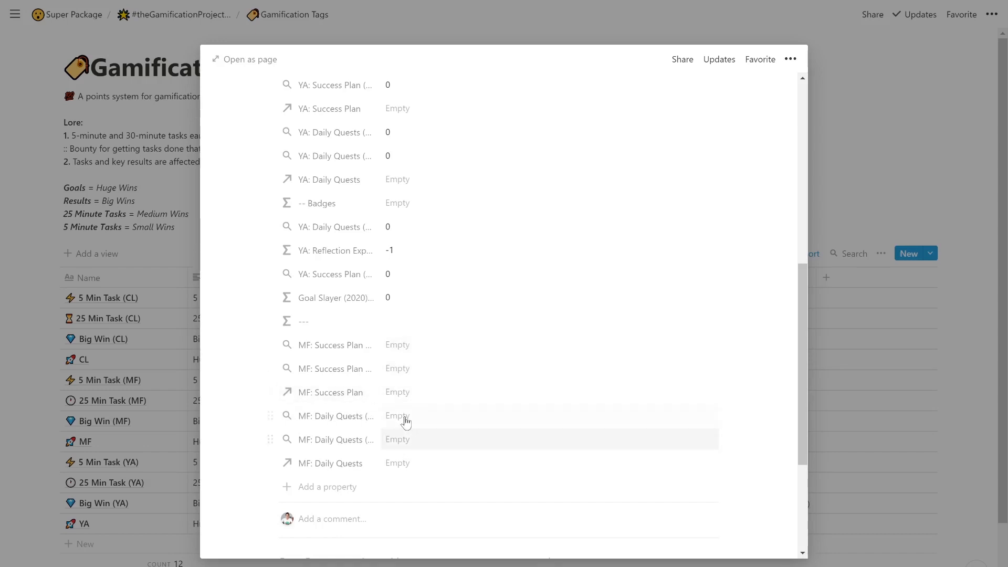
# Configure the first MF: Success Plan rollup with the MF: Success Plan relation, the Multiplier property and the Sum calculation, like its YA counterpart.
pyautogui.scroll(1, 406, 469)
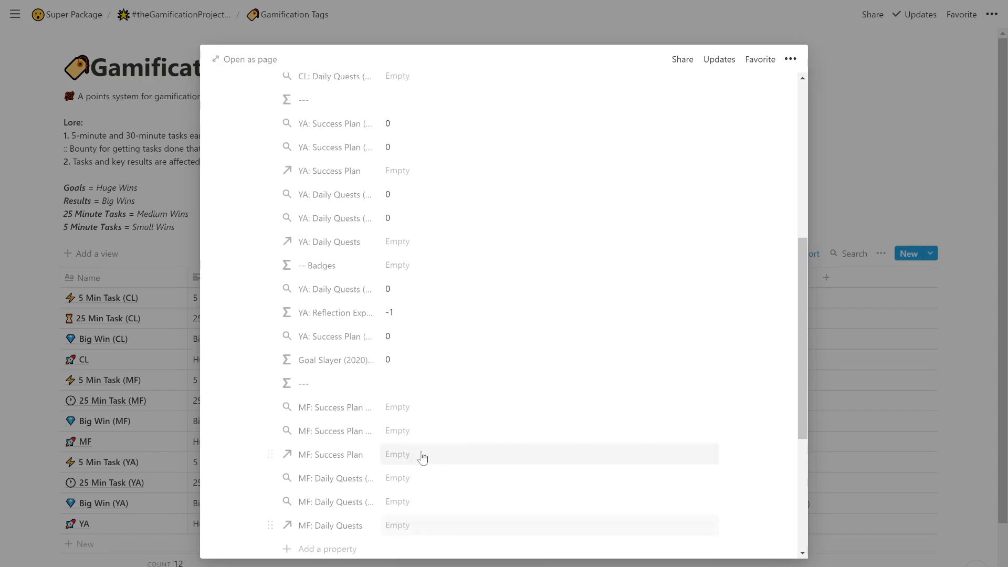
pyautogui.click(399, 126)
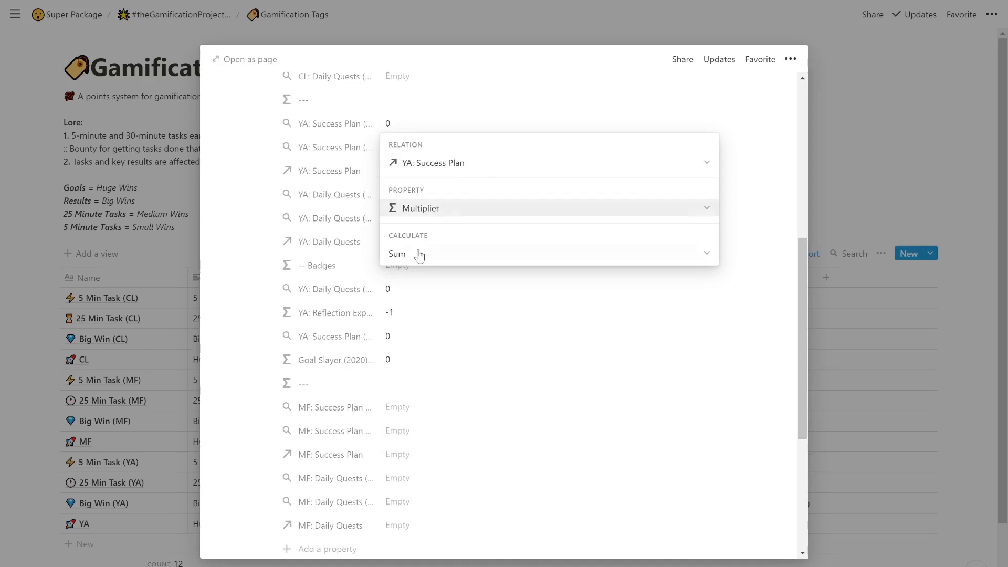
pyautogui.click(439, 412)
pyautogui.click(439, 410)
pyautogui.click(456, 447)
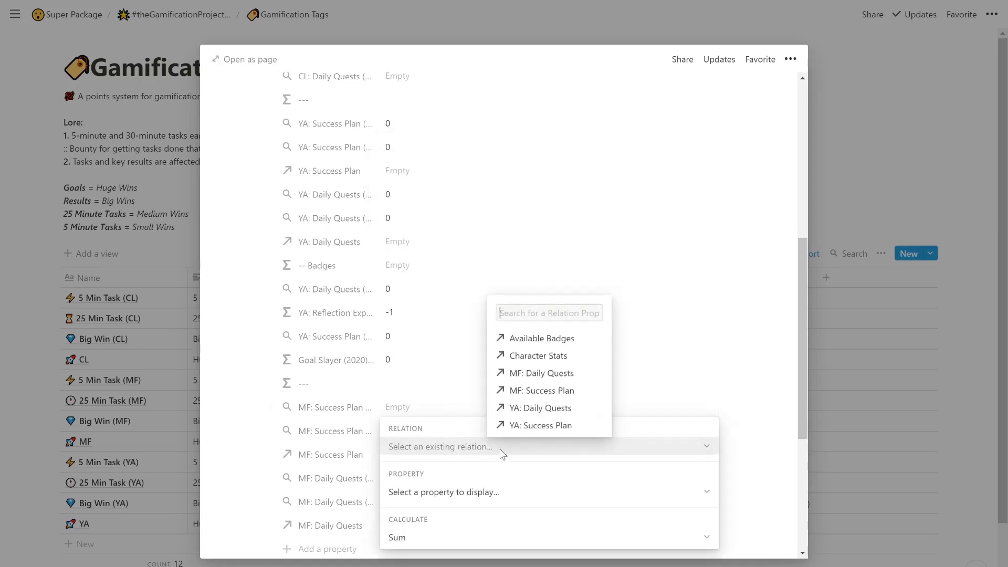
pyautogui.press('Return')
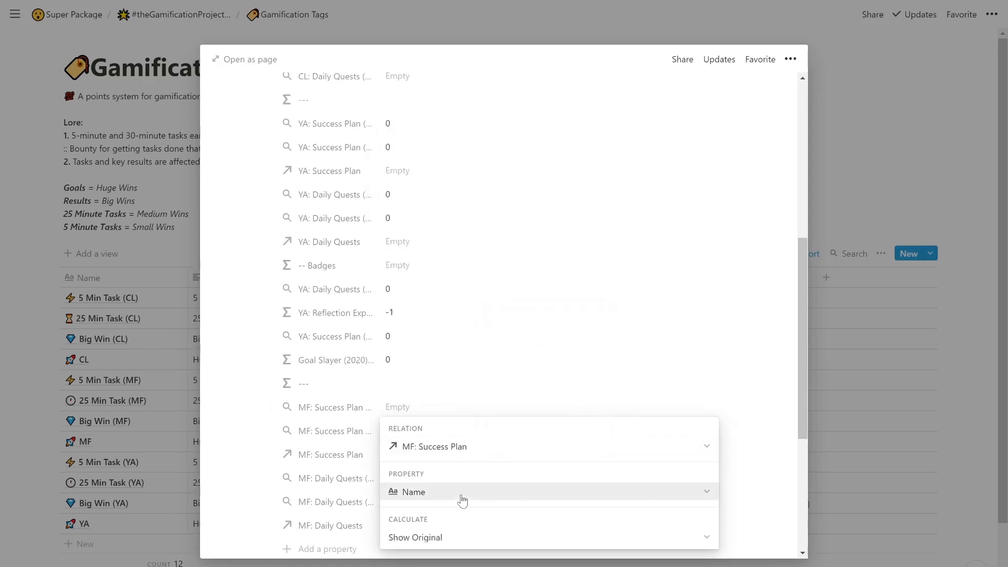
pyautogui.click(481, 491)
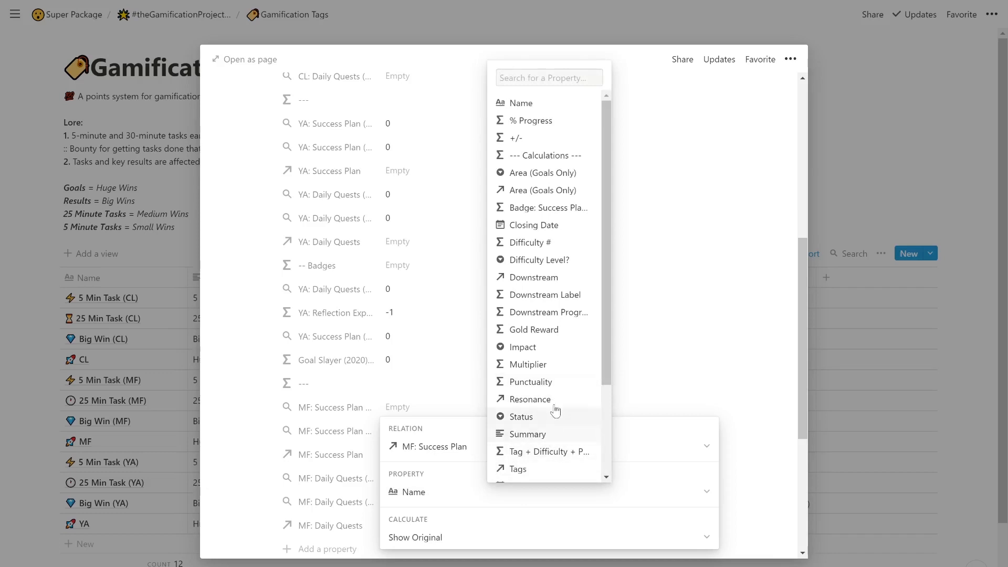
pyautogui.scroll(-3, 551, 286)
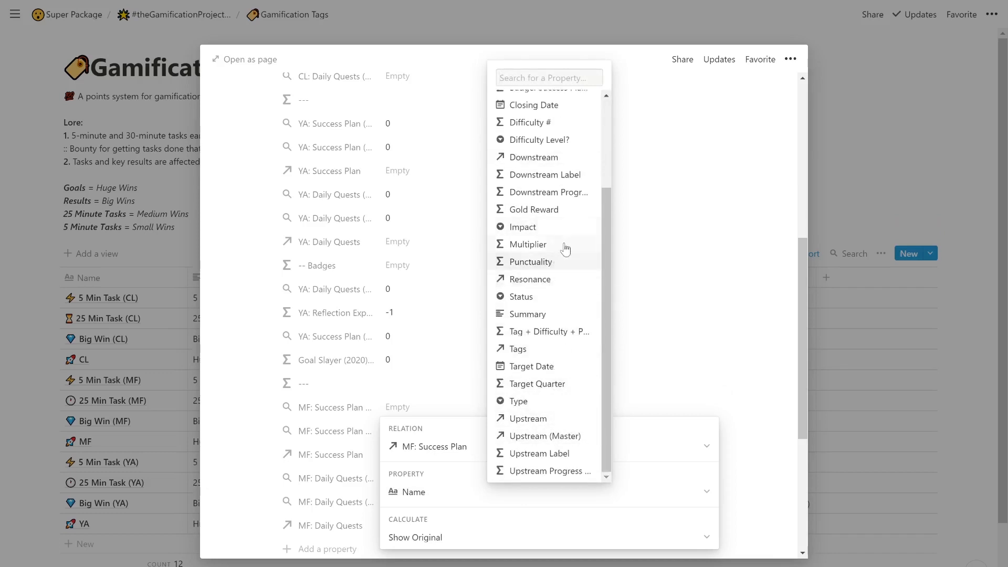
pyautogui.click(528, 245)
pyautogui.click(438, 537)
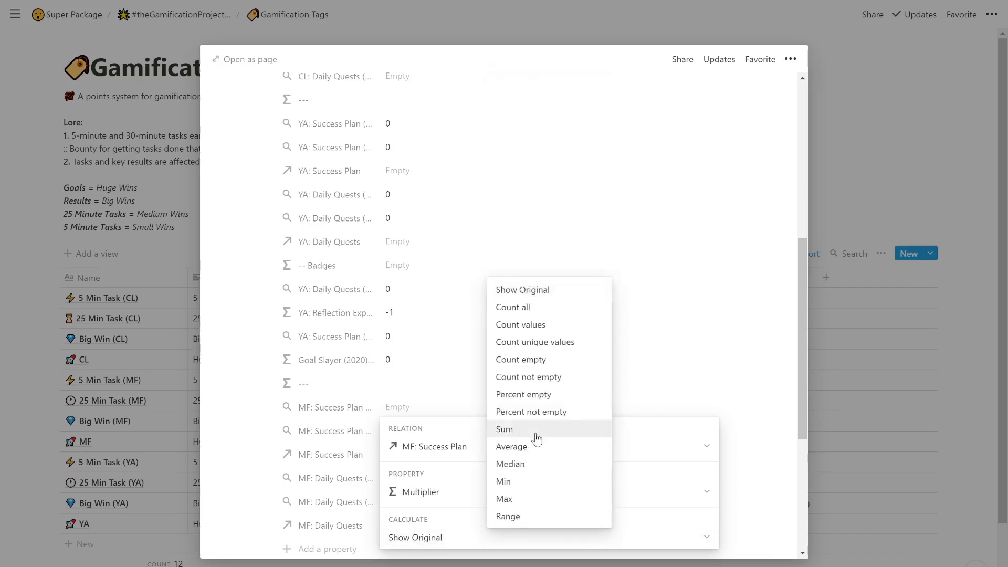
pyautogui.click(505, 429)
pyautogui.click(450, 364)
# Configure the second MF: Success Plan rollup with the MF: Success Plan relation, the Difficulty # property and the Sum calculation.
pyautogui.click(446, 150)
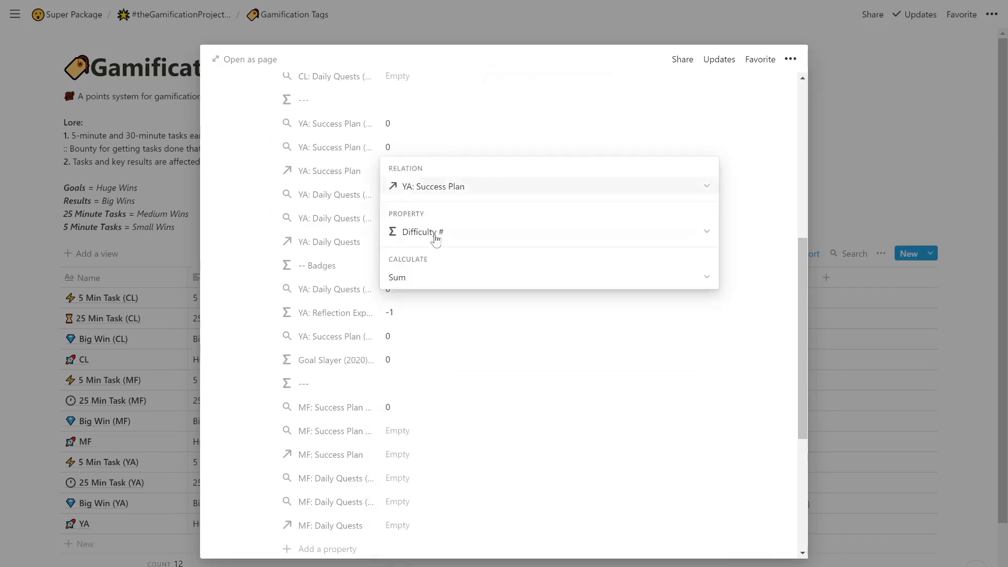
pyautogui.click(438, 441)
pyautogui.click(438, 440)
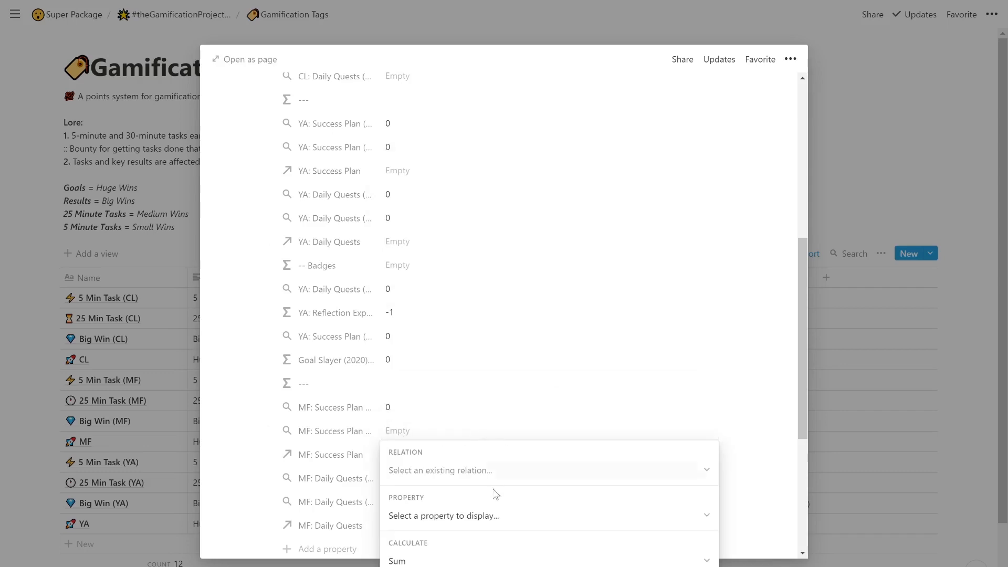
pyautogui.click(502, 473)
pyautogui.click(554, 416)
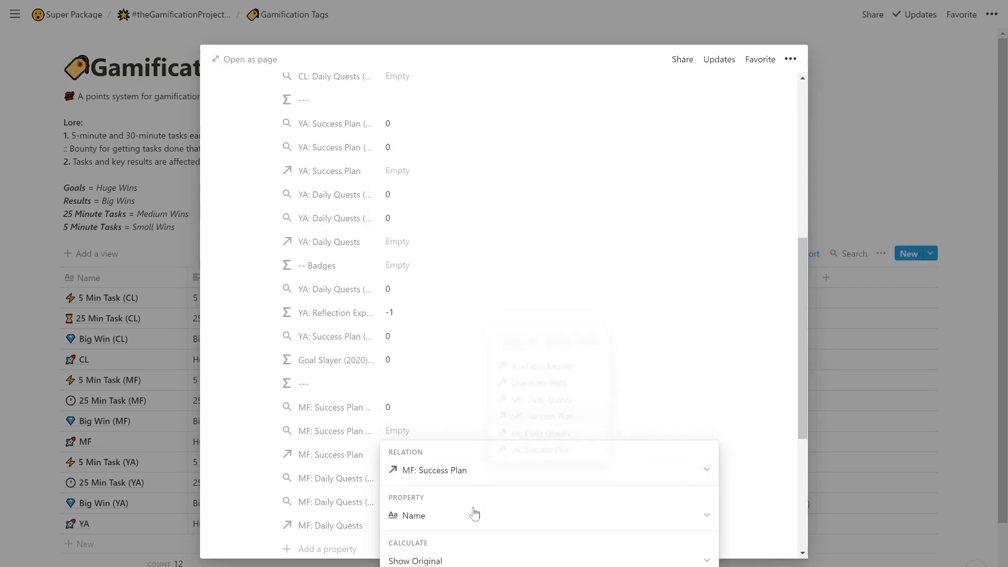
pyautogui.click(472, 515)
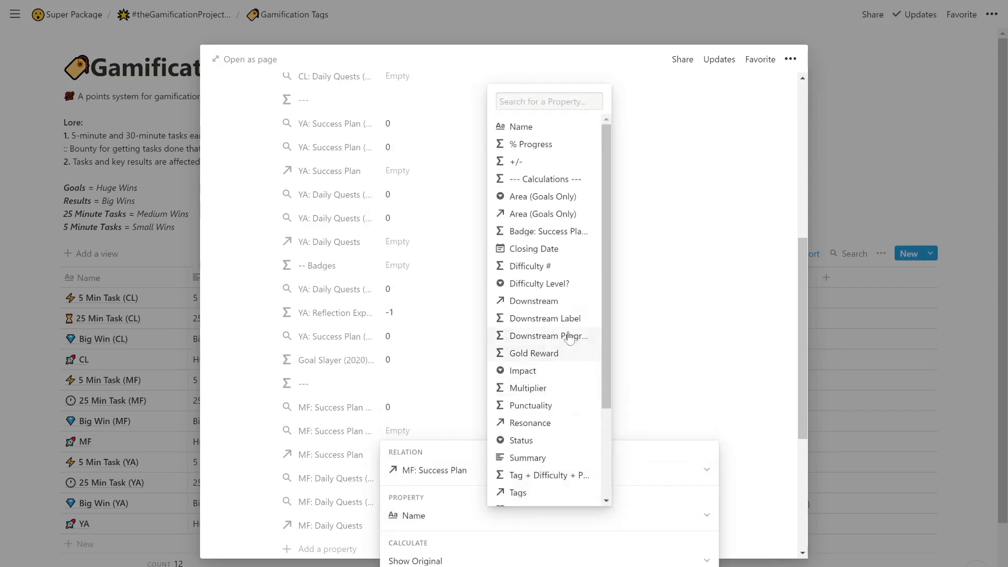
pyautogui.click(564, 270)
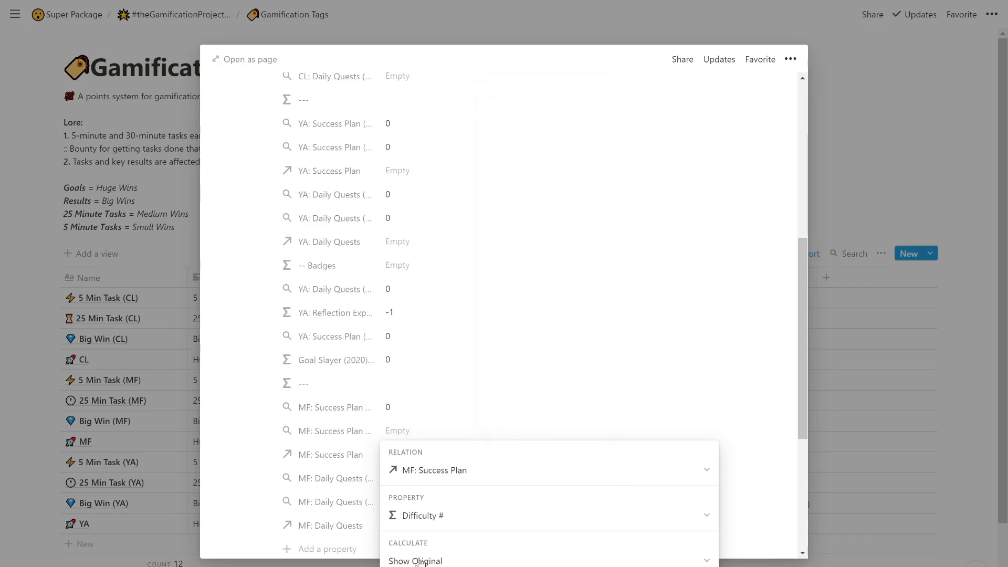
pyautogui.click(415, 560)
pyautogui.click(531, 453)
pyautogui.click(382, 426)
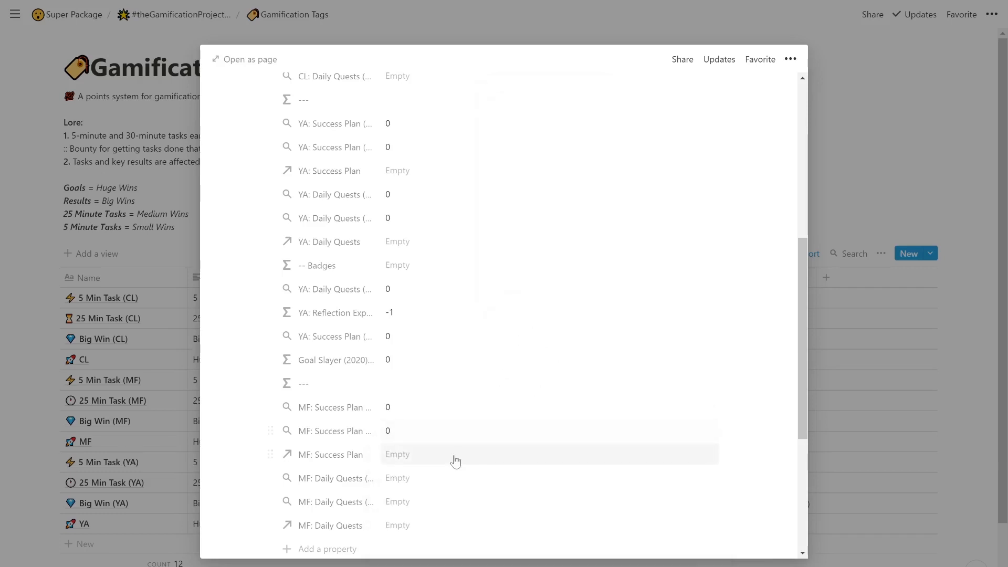
# Check the YA: Daily Quests rollups and configure the first MF: Daily Quests rollup with relation MF: Daily Quests, property Multiplier and calculation Sum.
pyautogui.scroll(-2, 452, 461)
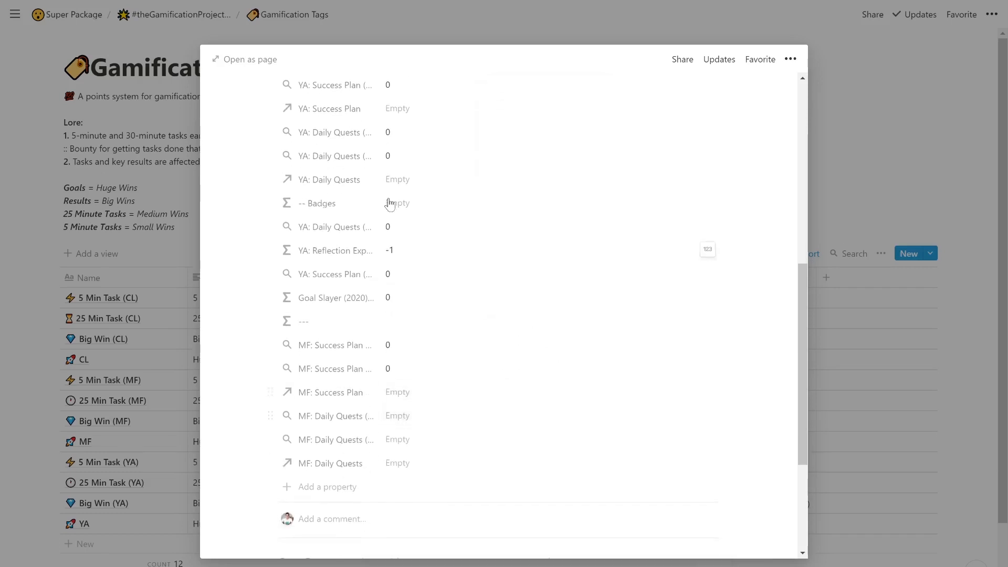
pyautogui.click(435, 134)
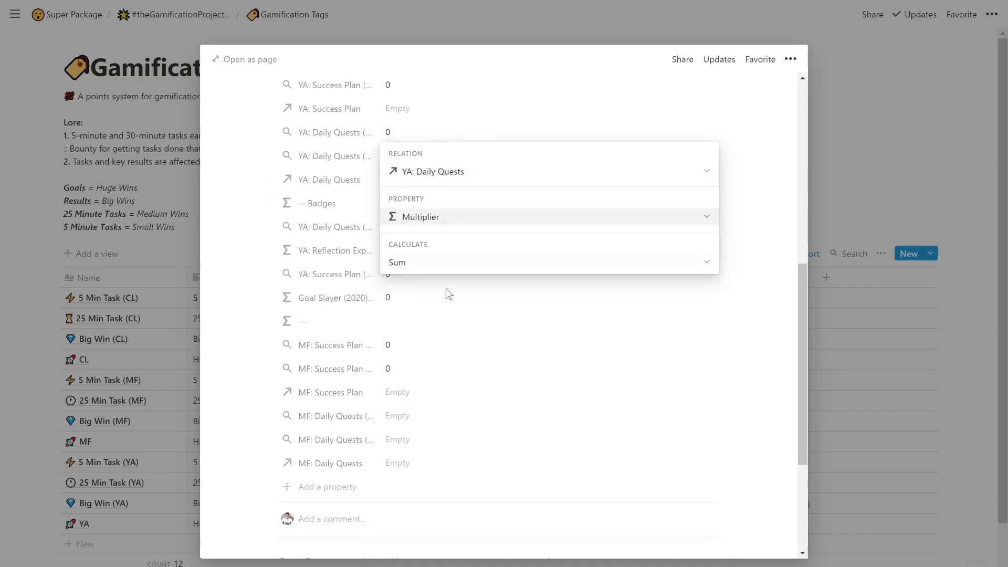
pyautogui.click(307, 187)
pyautogui.click(405, 159)
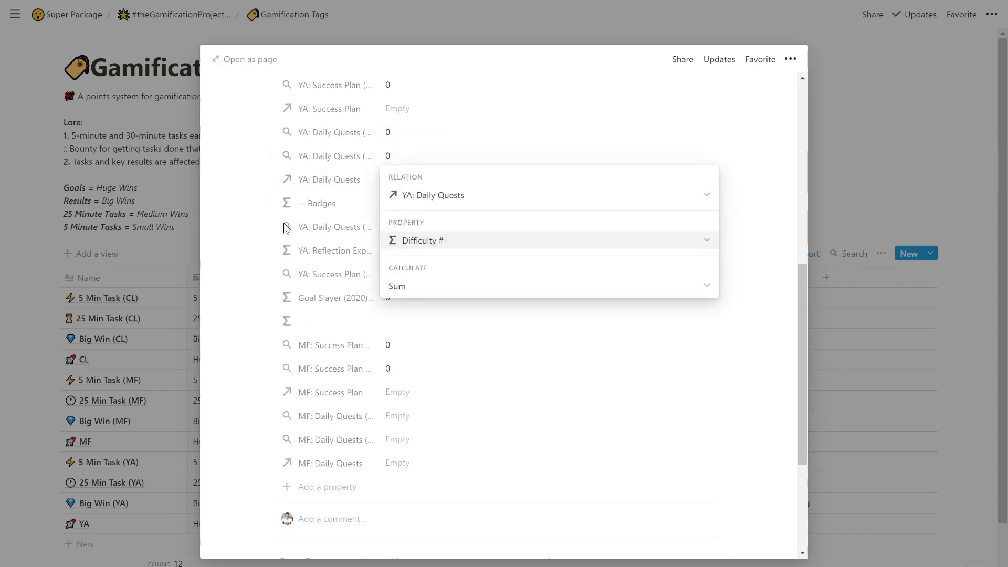
pyautogui.click(386, 368)
pyautogui.click(417, 420)
pyautogui.click(473, 461)
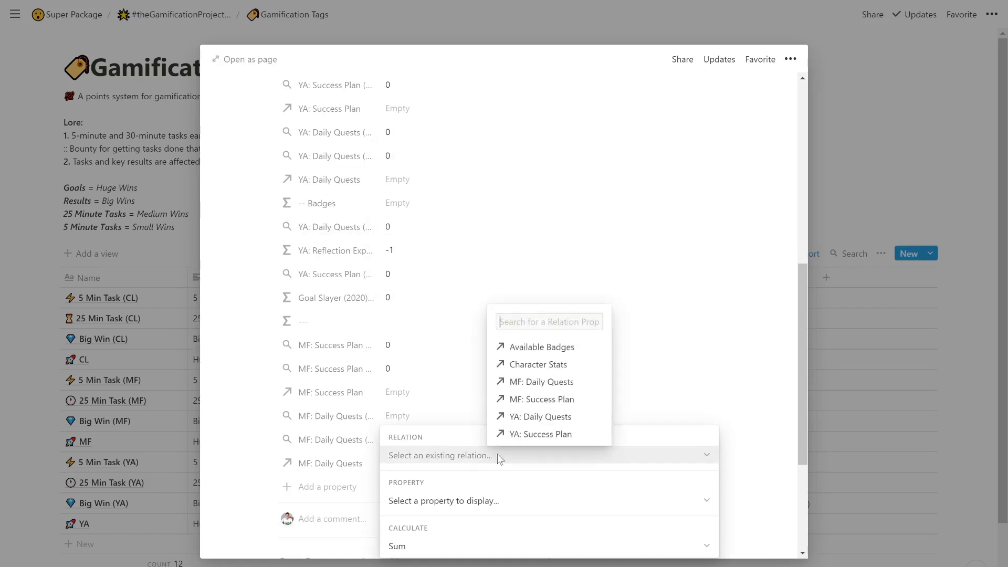
pyautogui.click(542, 383)
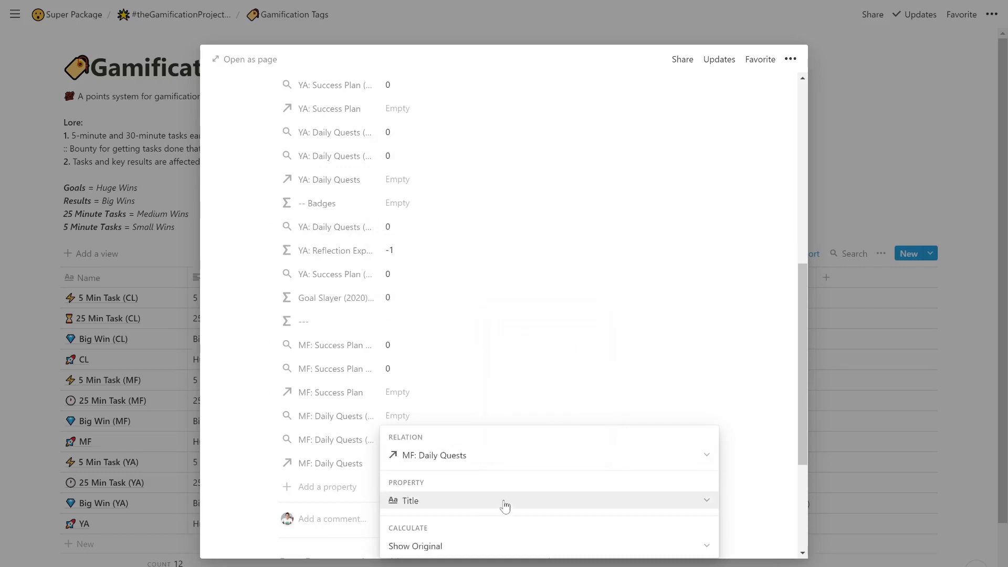
pyautogui.click(505, 506)
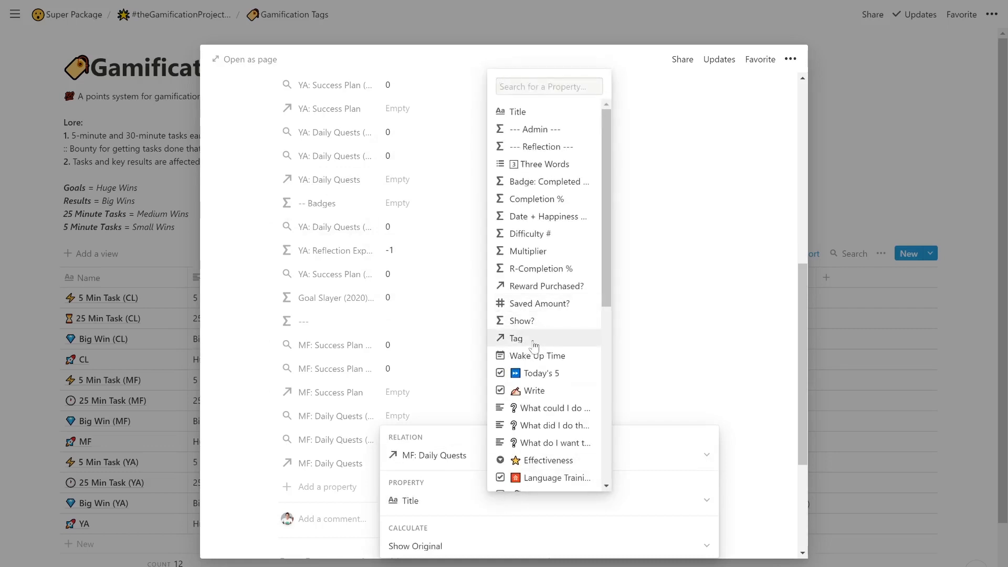
pyautogui.scroll(-7, 540, 345)
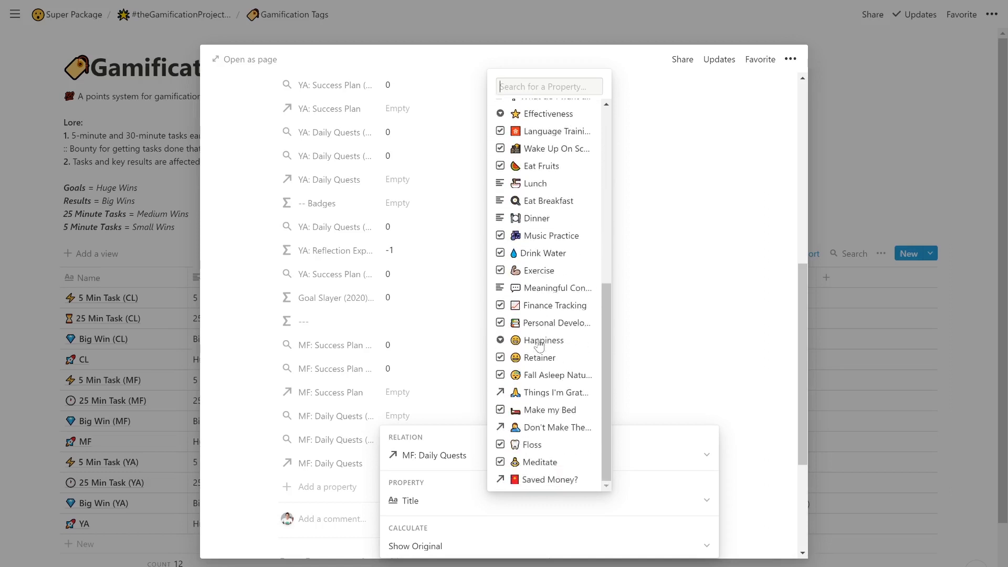
pyautogui.scroll(7, 551, 304)
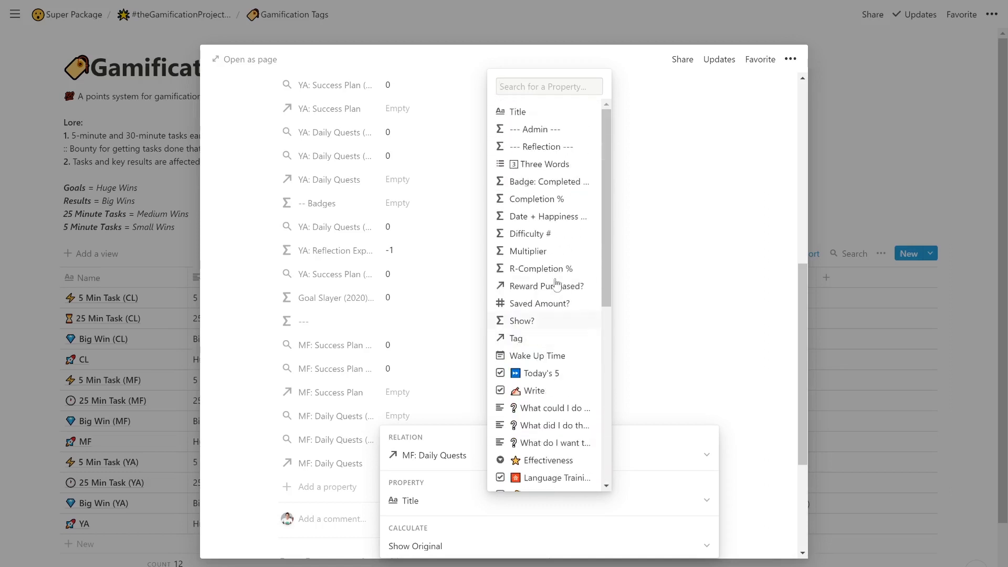
pyautogui.click(546, 251)
pyautogui.click(446, 546)
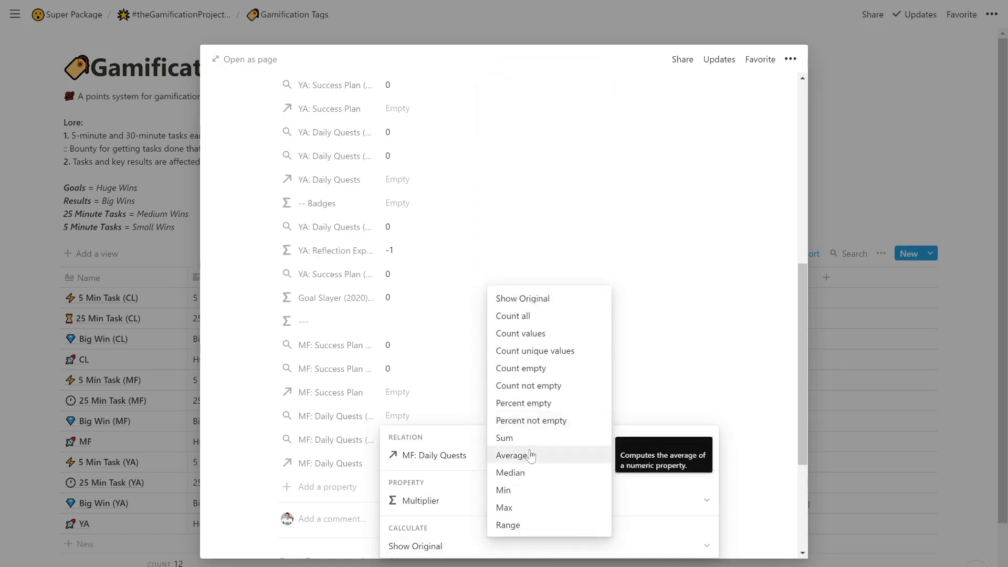
pyautogui.click(504, 438)
# Configure the second MF: Daily Quests rollup with the MF: Daily Quests relation, the Difficulty # property and the Sum calculation.
pyautogui.click(408, 438)
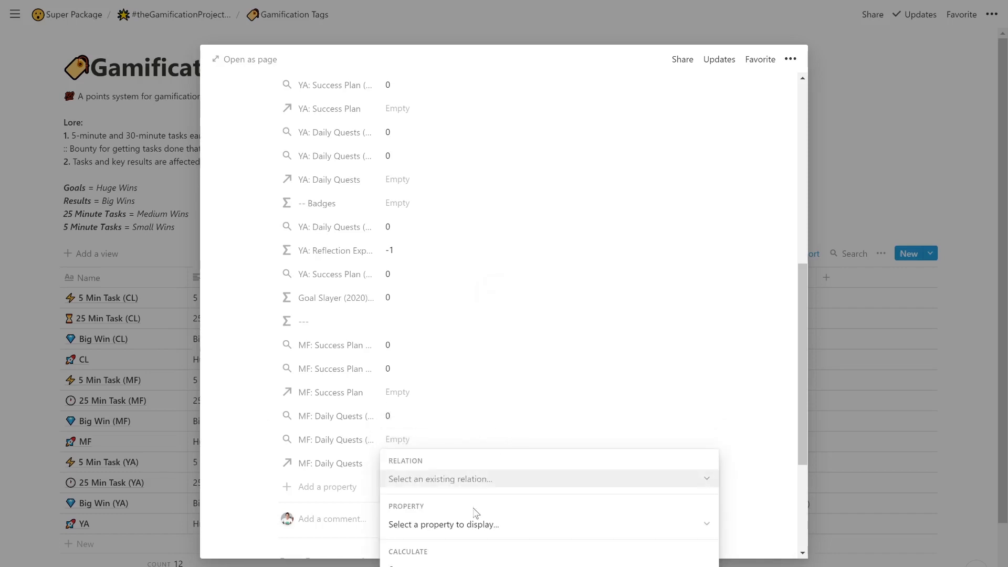
pyautogui.click(467, 525)
pyautogui.click(472, 479)
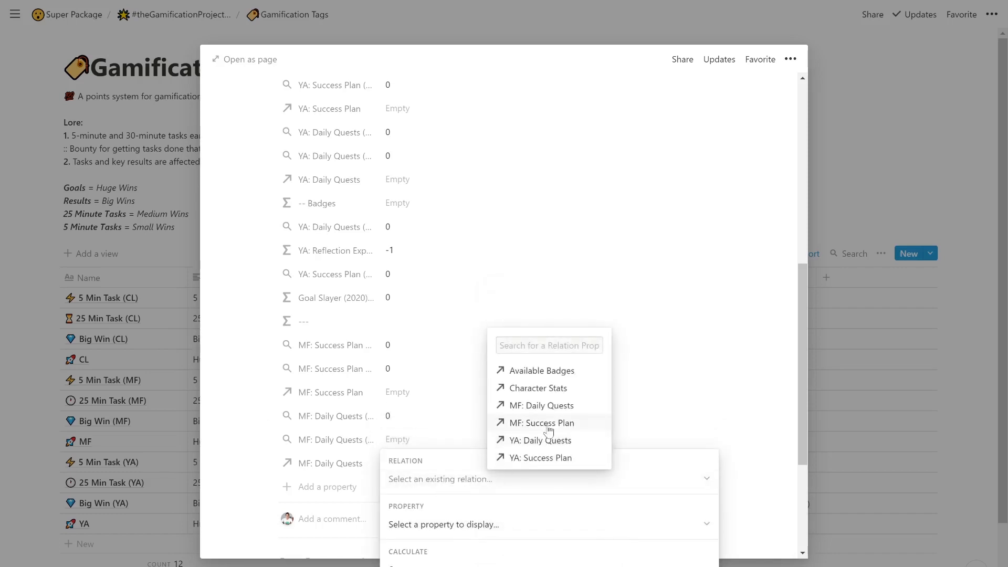
pyautogui.click(561, 413)
pyautogui.click(440, 524)
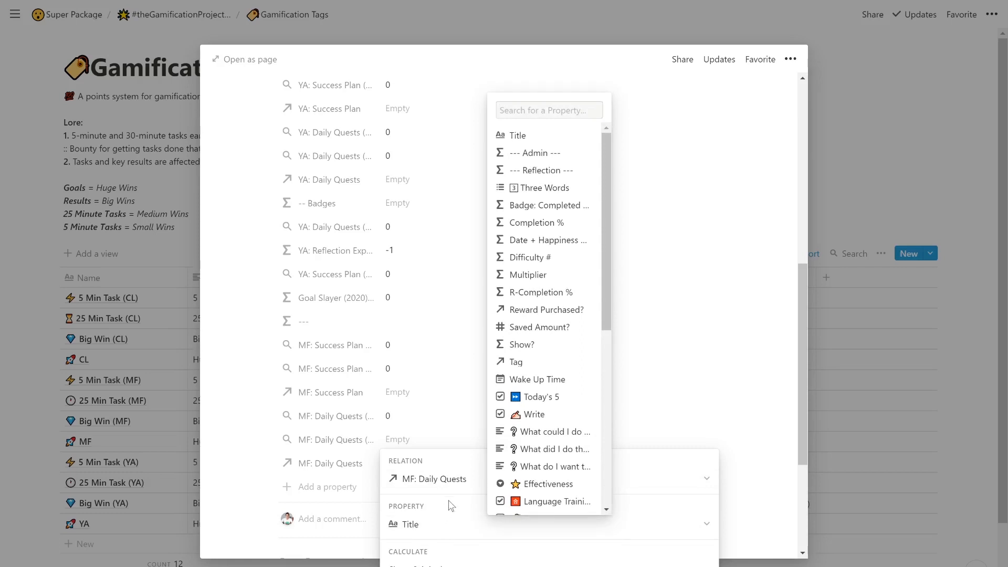
pyautogui.click(530, 257)
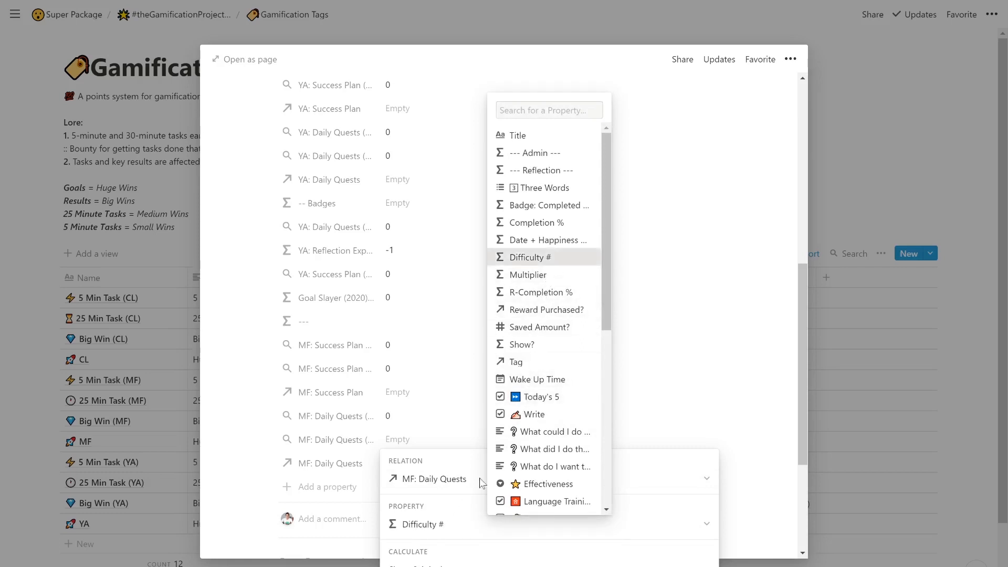
pyautogui.click(415, 565)
pyautogui.click(517, 462)
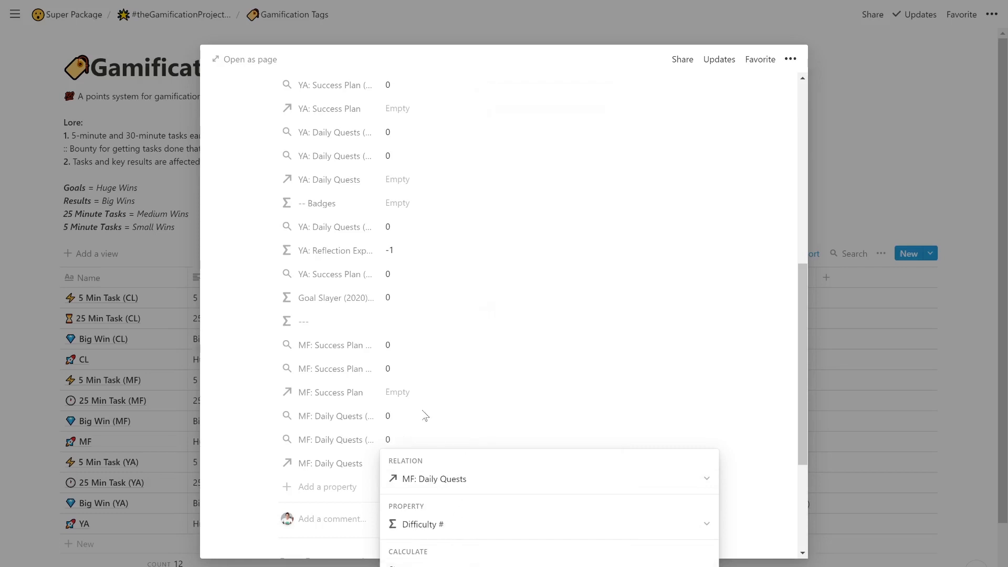
pyautogui.click(423, 415)
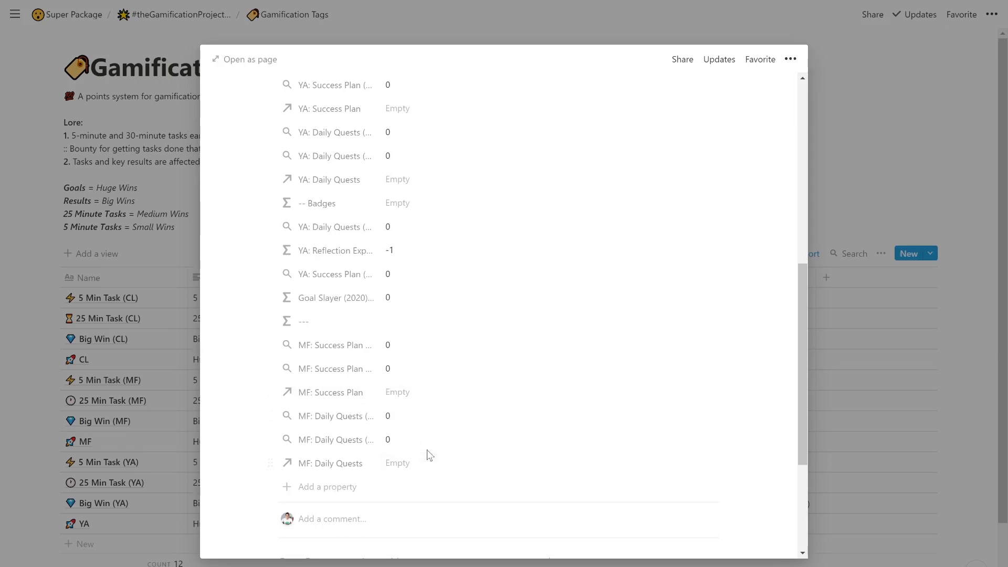
# Check which databases the MF: Success Plan and MF: Daily Quests relations are linked to.
pyautogui.click(468, 402)
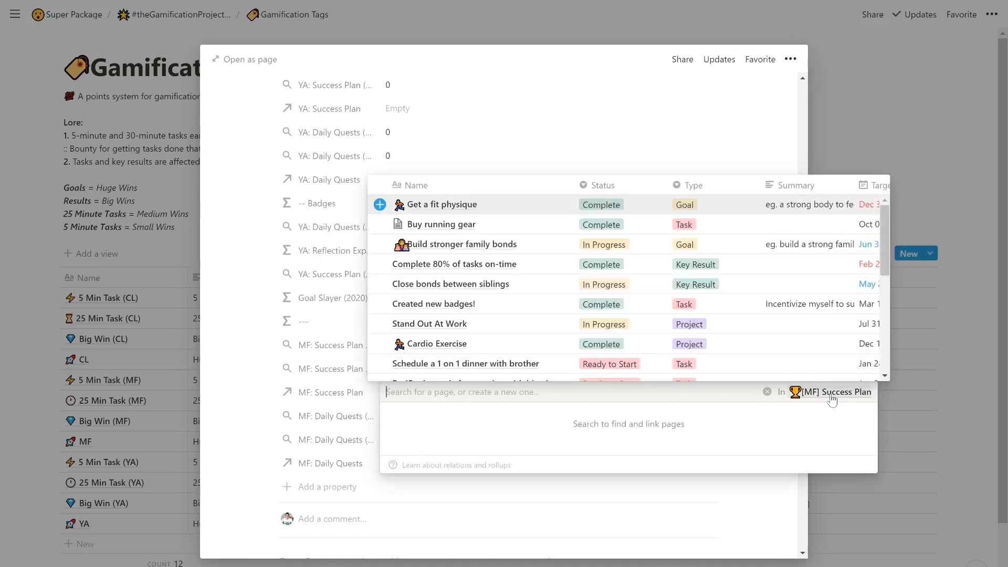
pyautogui.click(360, 457)
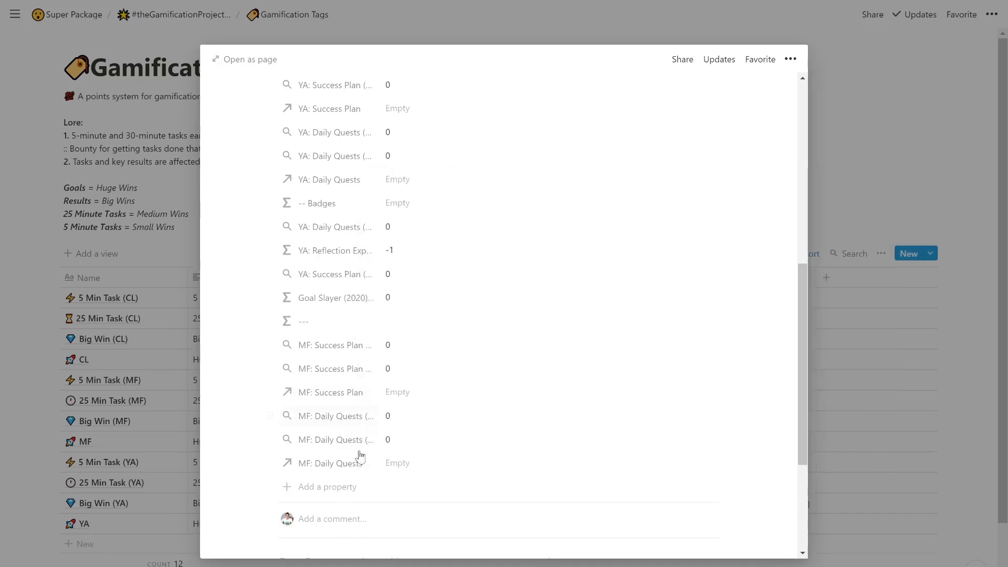
pyautogui.click(450, 472)
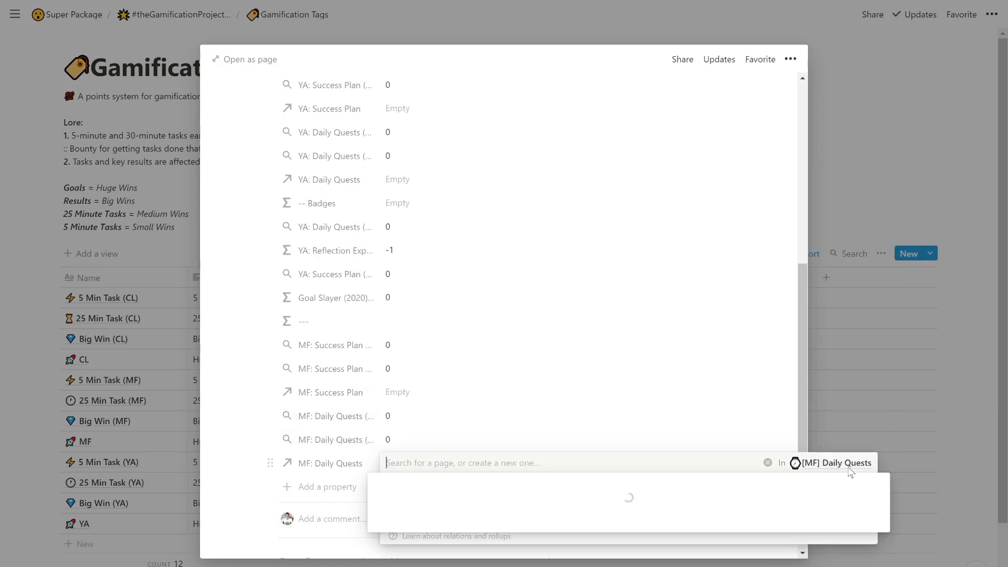
pyautogui.moveTo(848, 470)
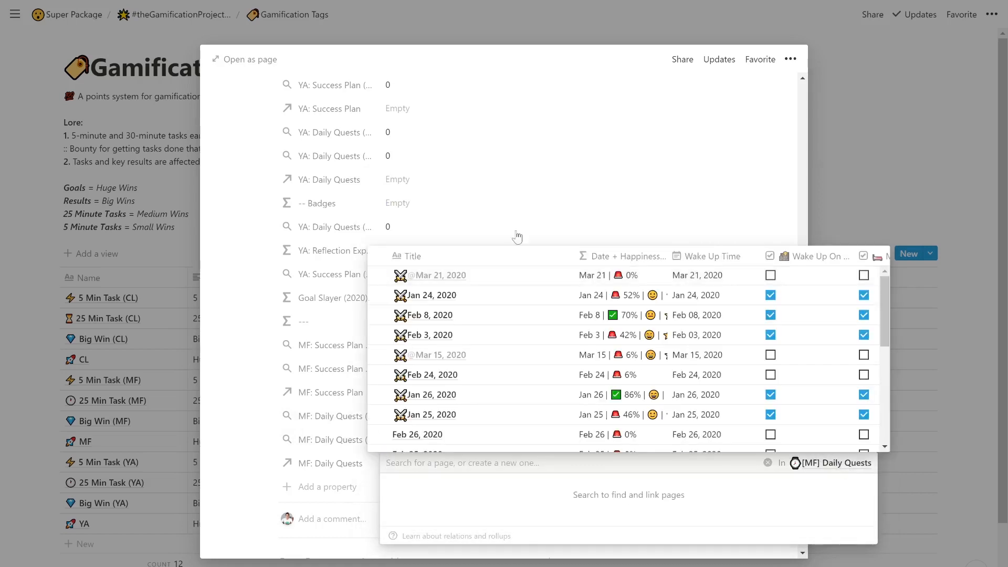
pyautogui.click(446, 87)
# In the All view of [MF] Daily Quests, replace the Apr 30, 2020 entry's tag with 25 Min Task (MF).
pyautogui.hotkey('ctrl', 'Tab')
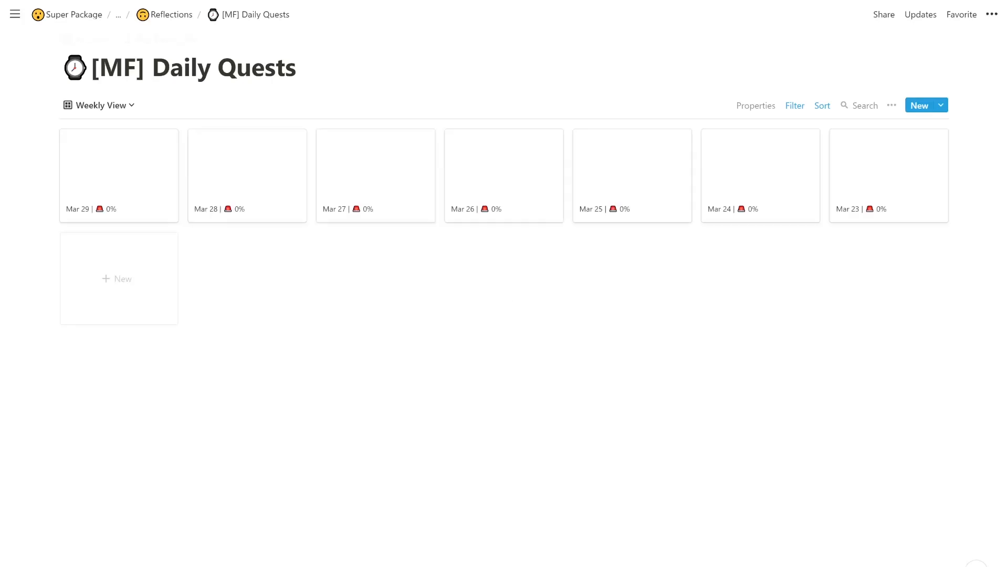
pyautogui.click(117, 107)
pyautogui.click(110, 148)
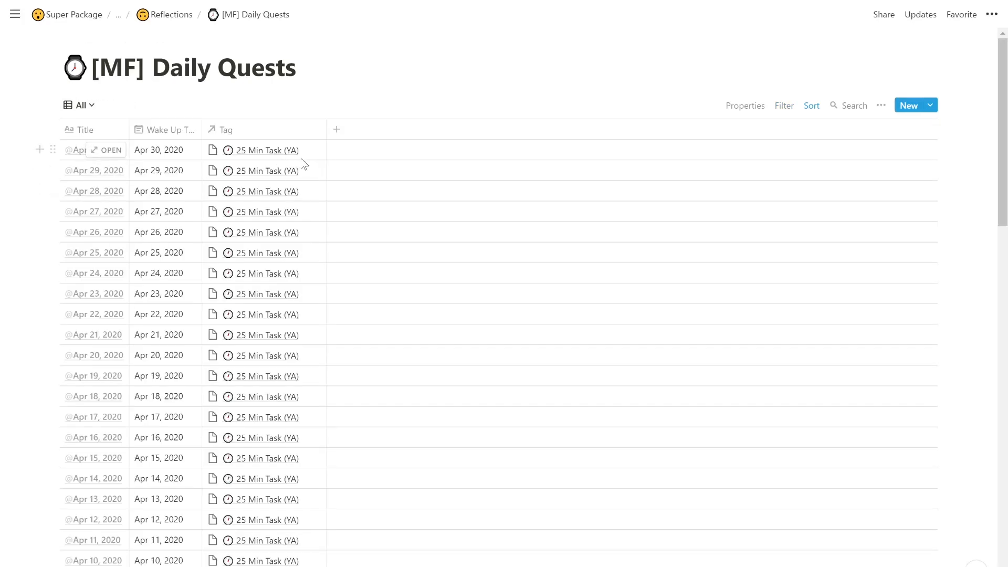
pyautogui.click(290, 158)
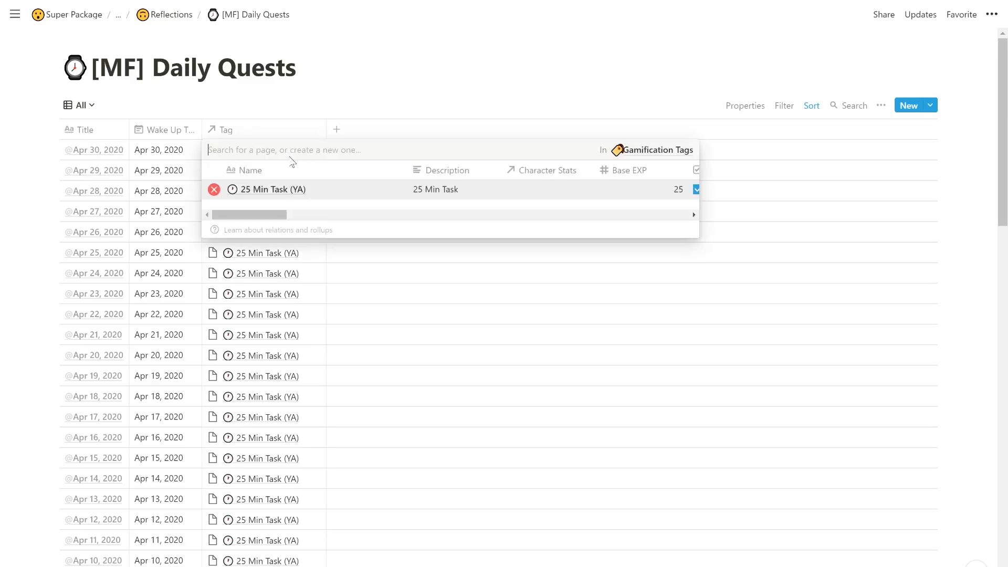
pyautogui.click(213, 190)
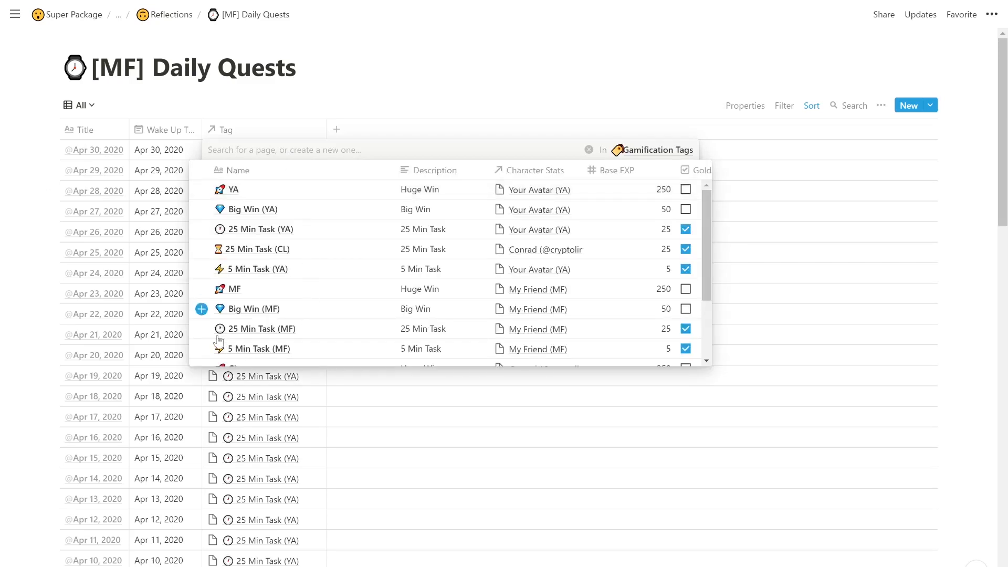
pyautogui.click(202, 329)
pyautogui.press('Escape')
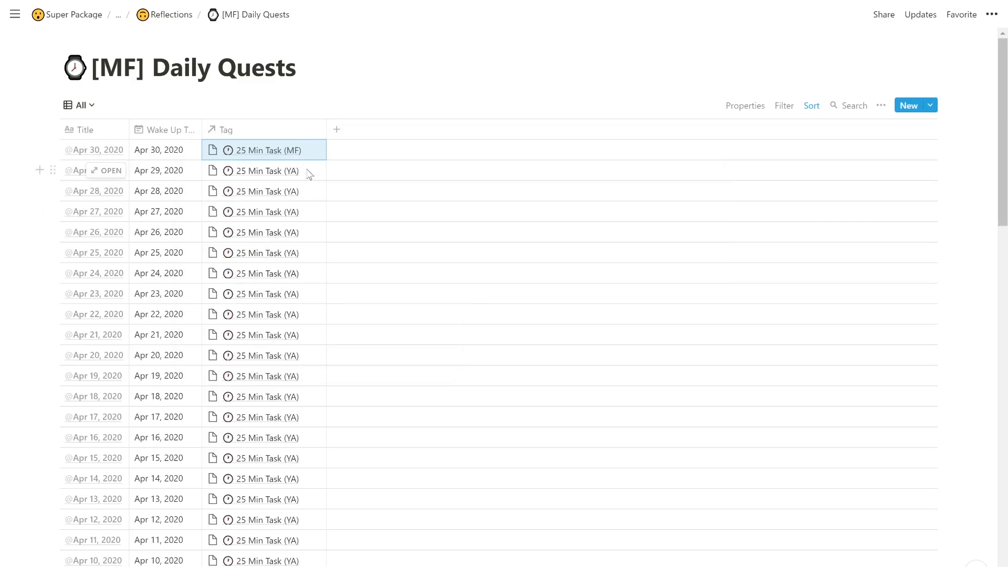
# Set the Tag of all daily quests from Apr 29 down to Jan 1, 2020 to 25 Min Task (MF) and check the MF: Daily Quests rollups.
pyautogui.moveTo(310, 174); pyautogui.dragTo(289, 414)
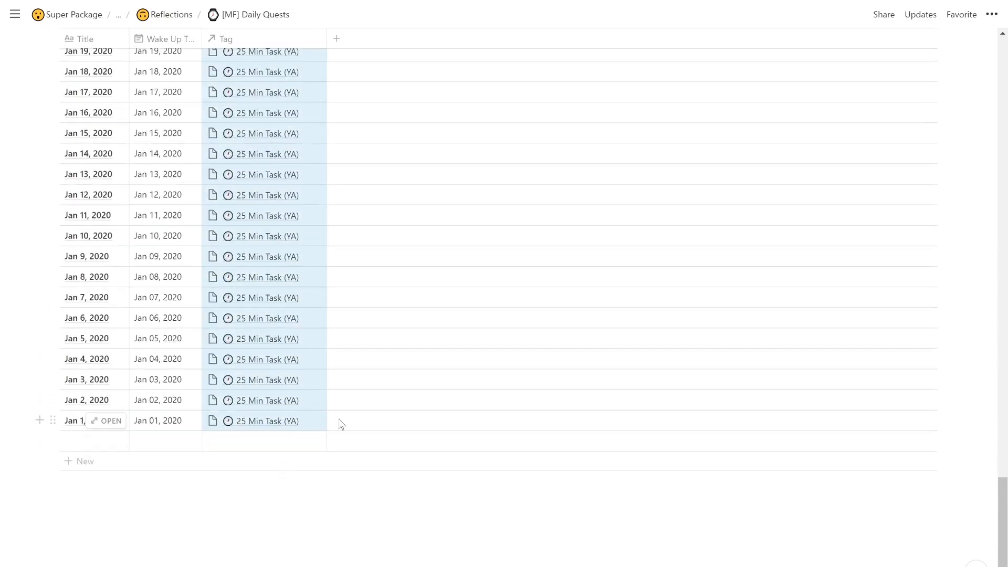
pyautogui.write('25 Min Task (MF)')
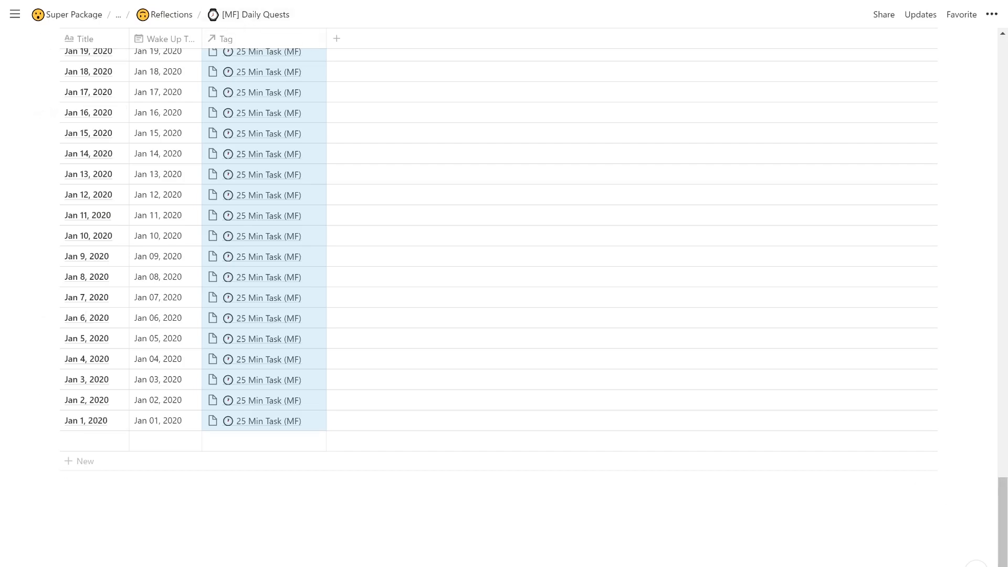
pyautogui.hotkey('ctrl', 'Tab')
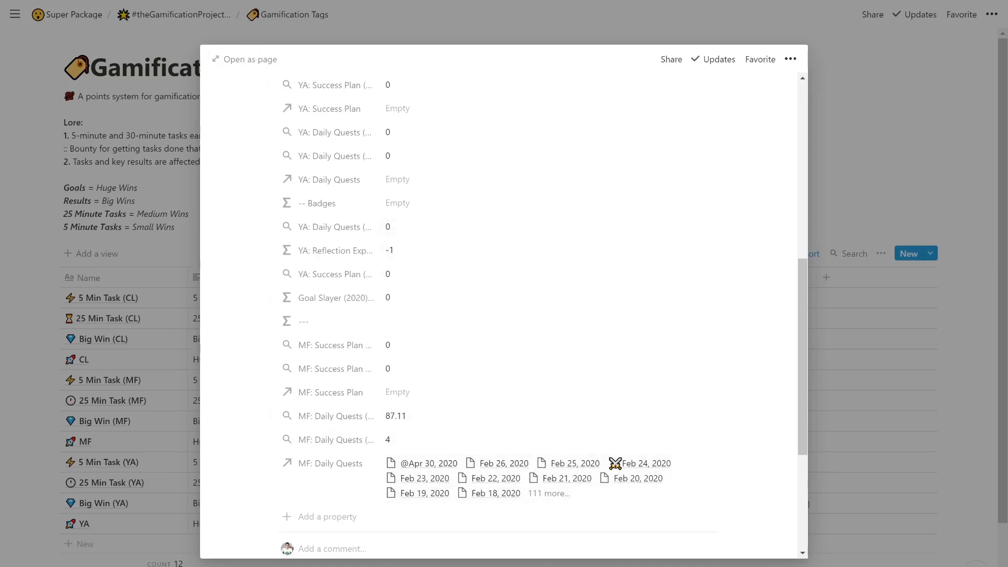
# Go to the [MF] Success Plan database and switch it to the [∞] All view.
pyautogui.hotkey('ctrl', 'Tab')
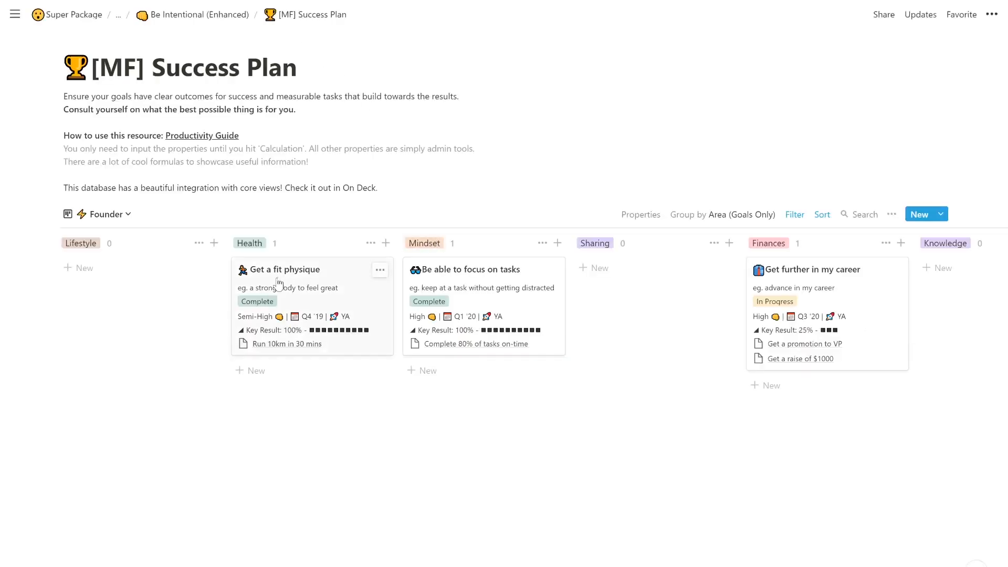
pyautogui.click(121, 216)
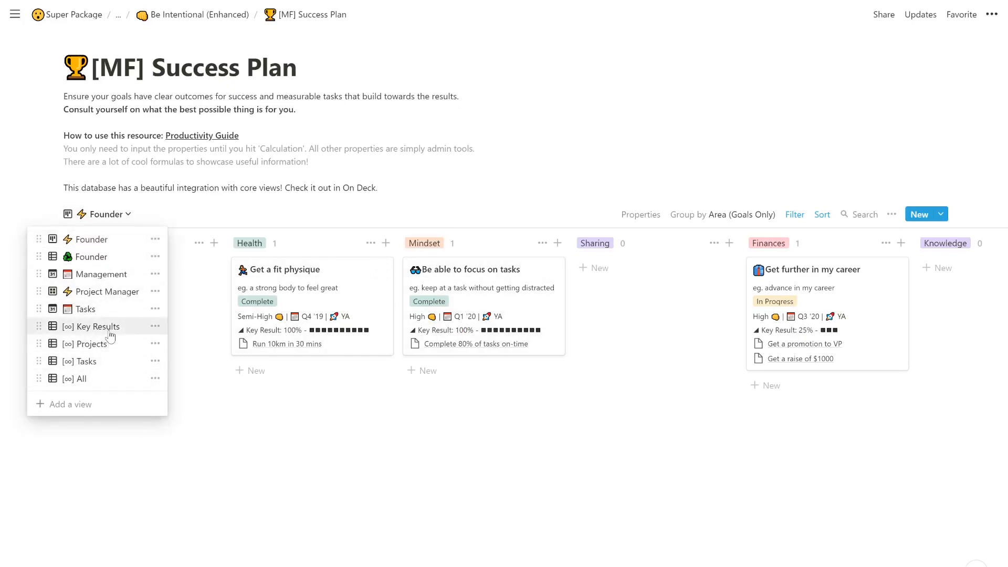
pyautogui.click(82, 379)
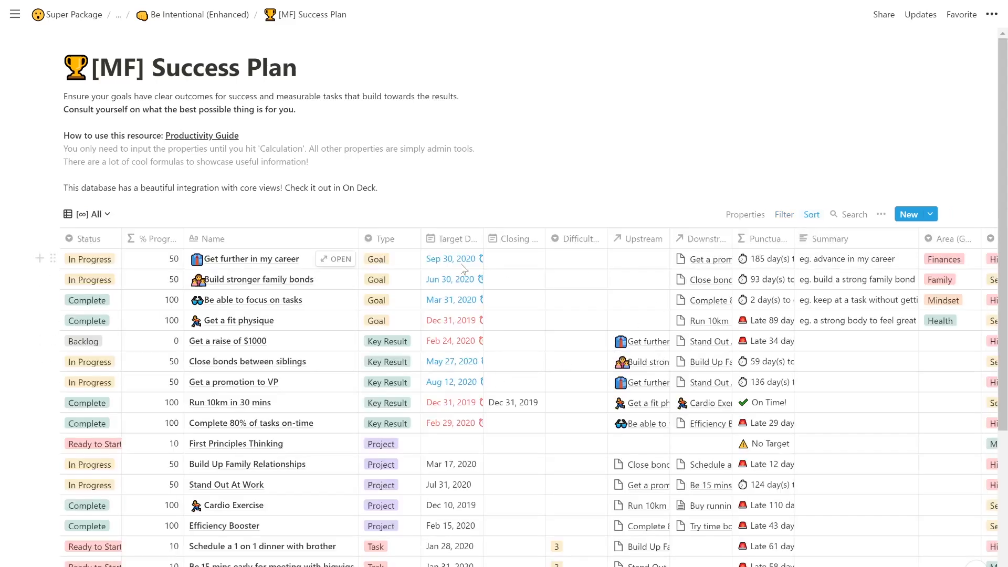
# Show the Tags property in the [∞] All view of [MF] Success Plan, placed directly after Status.
pyautogui.scroll(-3, 557, 550)
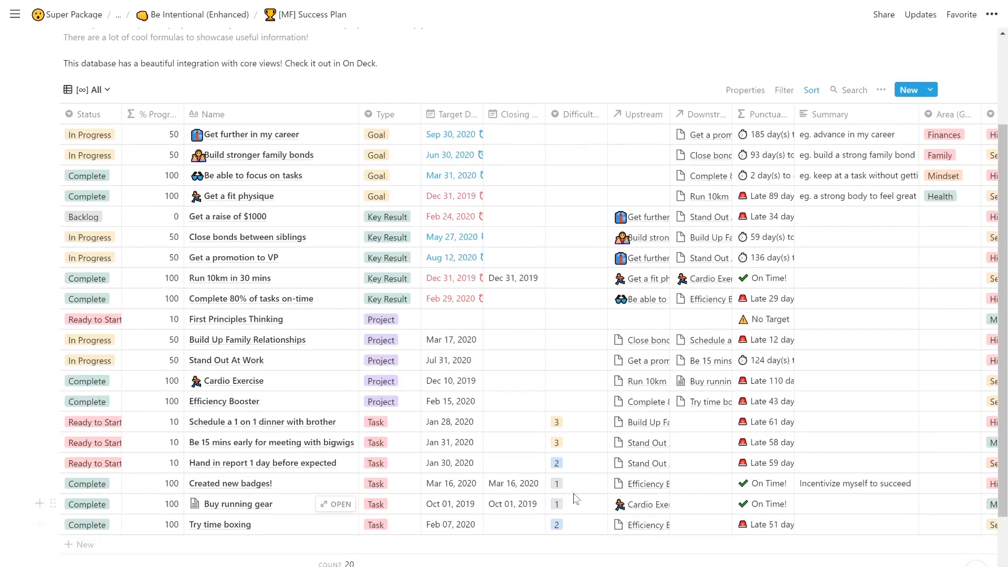
pyautogui.hscroll(4, 523, 325)
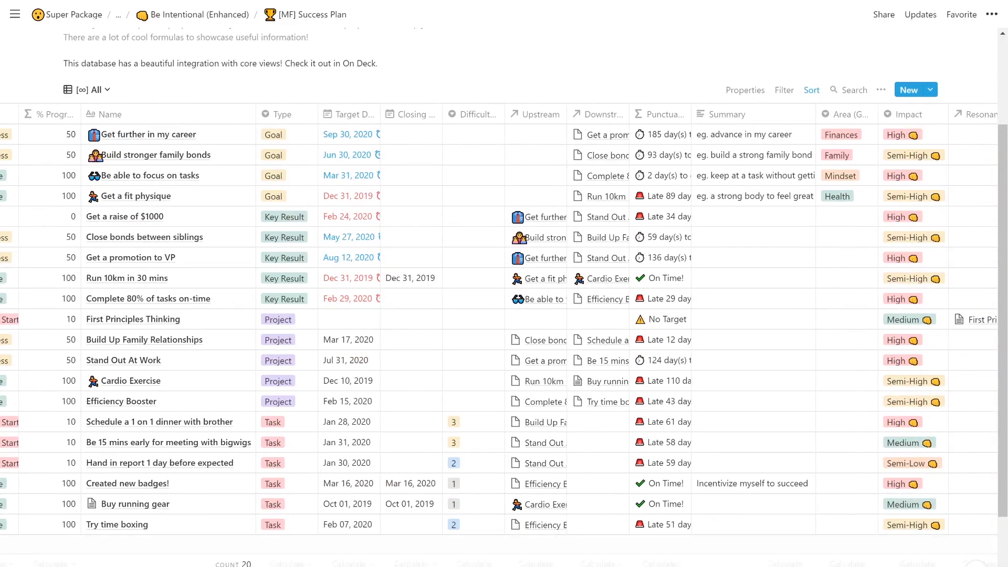
pyautogui.hscroll(13, 500, 336)
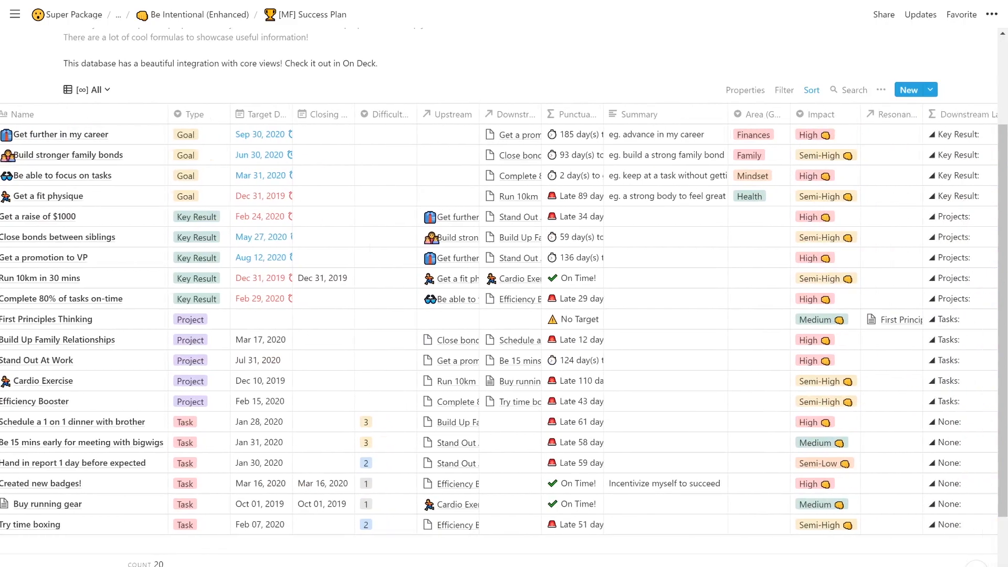
pyautogui.hscroll(-14, 663, 472)
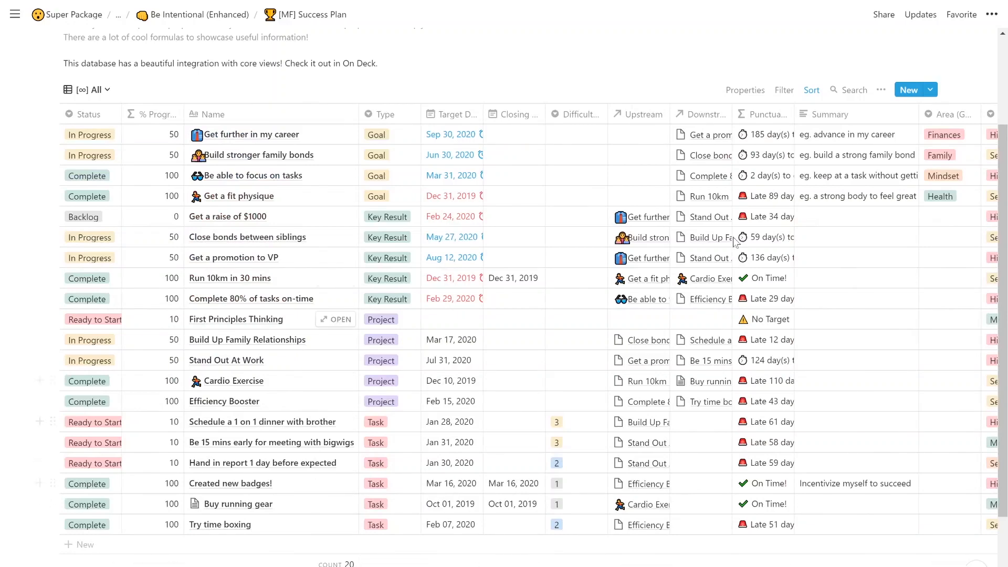
pyautogui.click(745, 90)
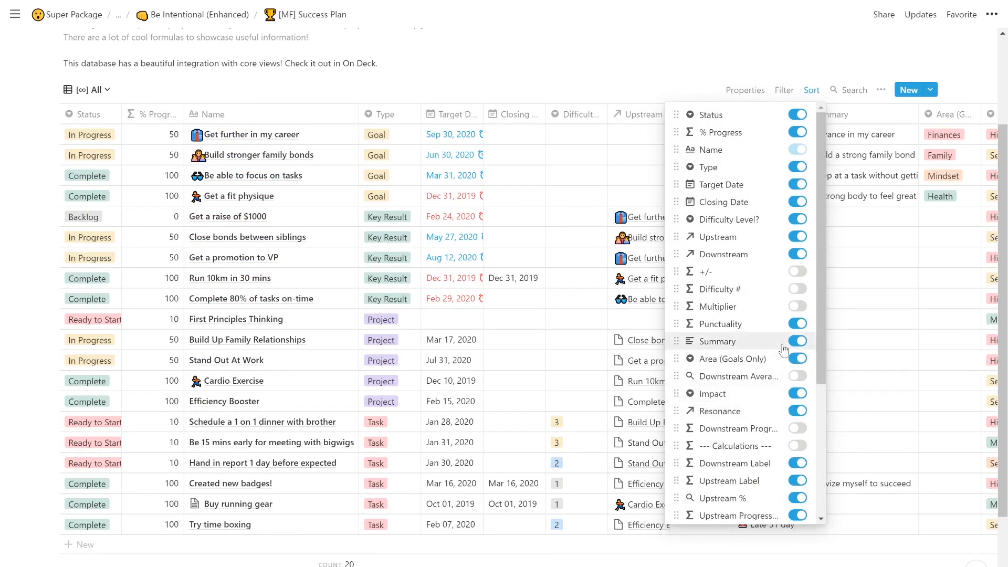
pyautogui.scroll(-4, 785, 336)
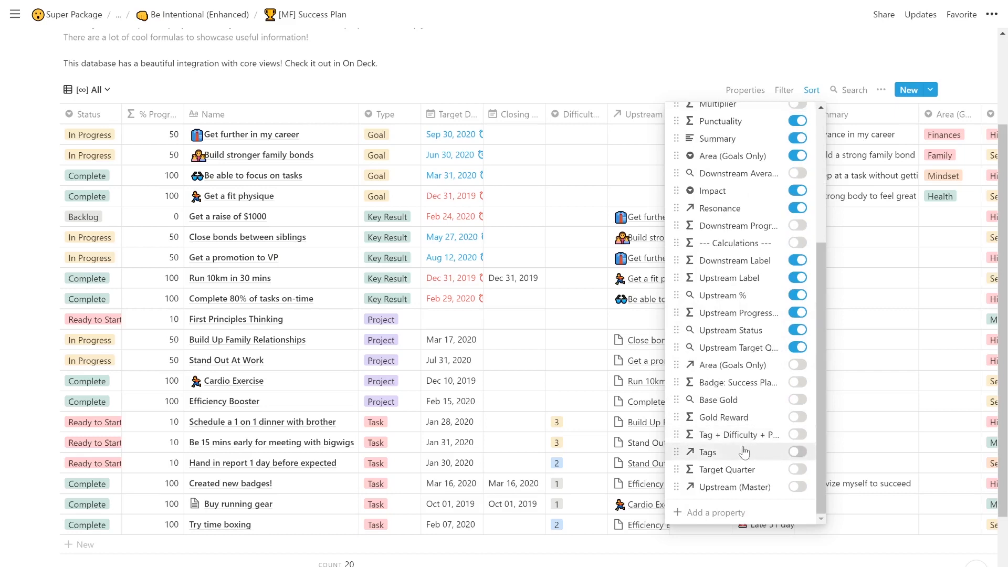
pyautogui.moveTo(743, 374); pyautogui.dragTo(744, 138)
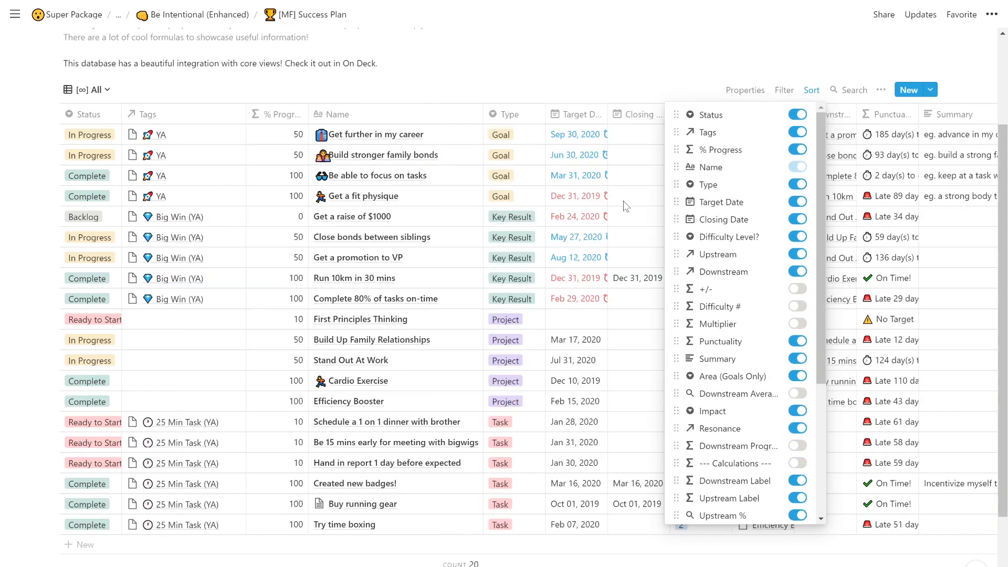
pyautogui.click(249, 205)
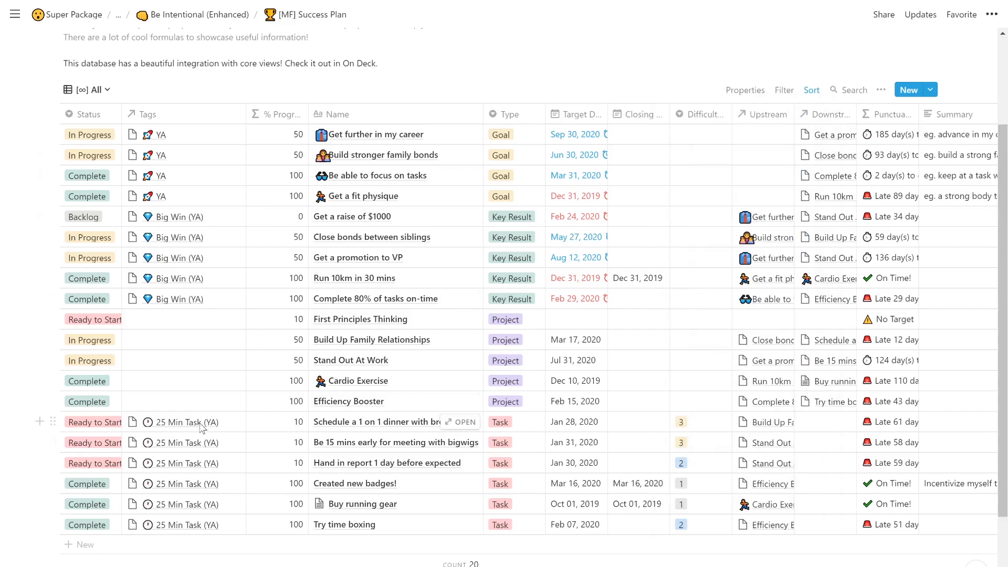
# Replace the 25 Min Task (YA) tag with 25 Min Task (MF) on every Task entry of the success plan.
pyautogui.click(178, 423)
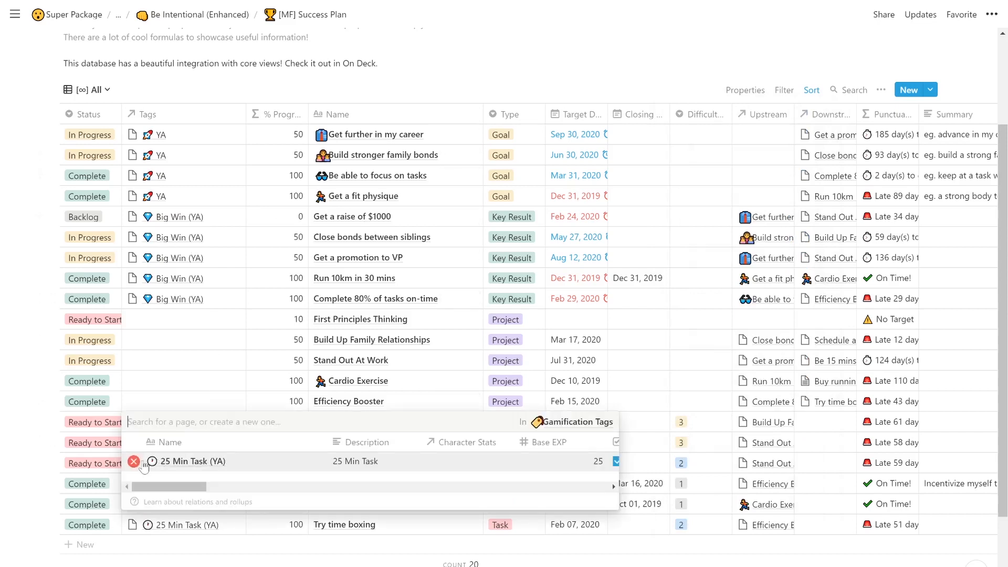
pyautogui.click(133, 462)
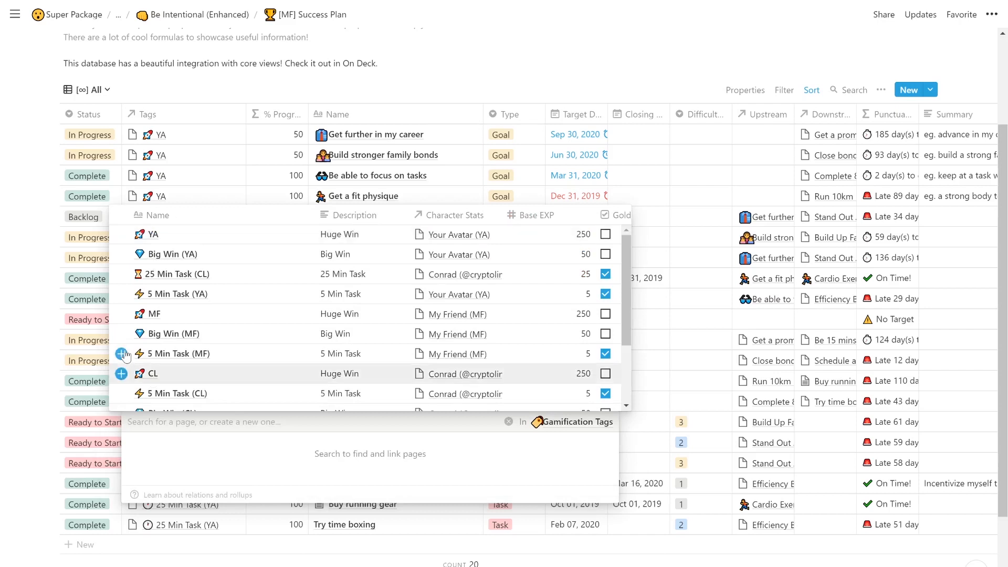
pyautogui.scroll(-3, 126, 346)
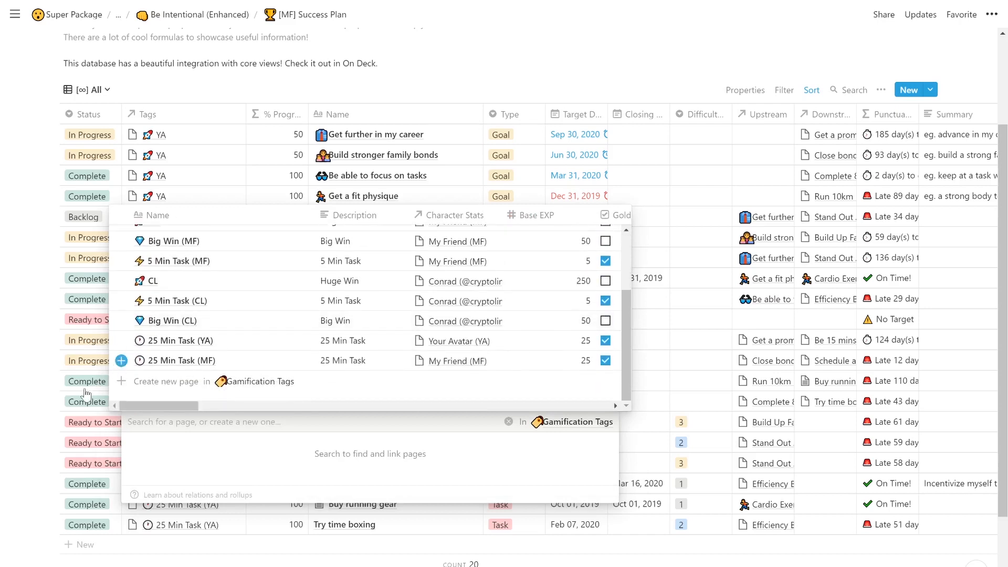
pyautogui.click(121, 361)
pyautogui.press('Escape')
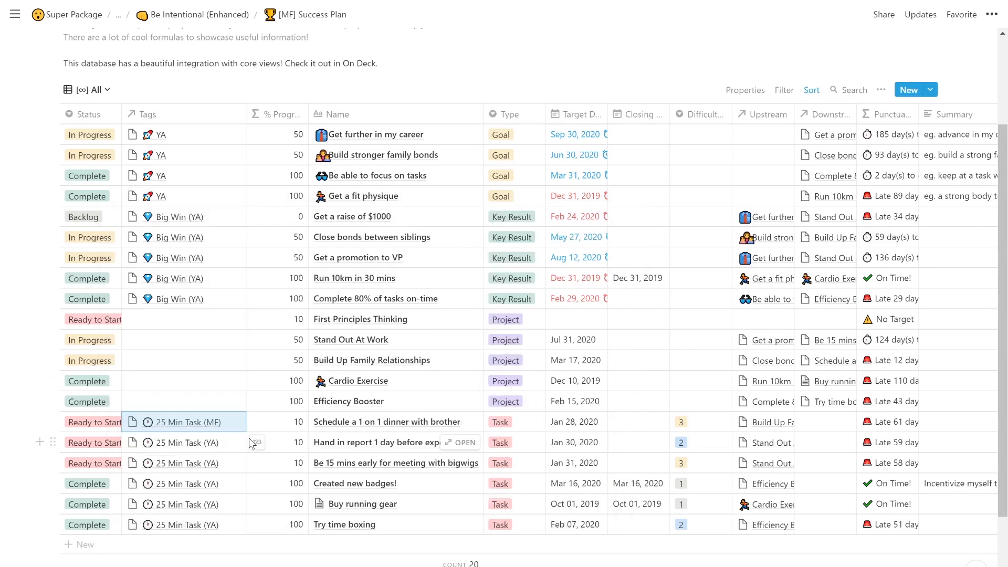
pyautogui.moveTo(229, 444); pyautogui.dragTo(230, 522)
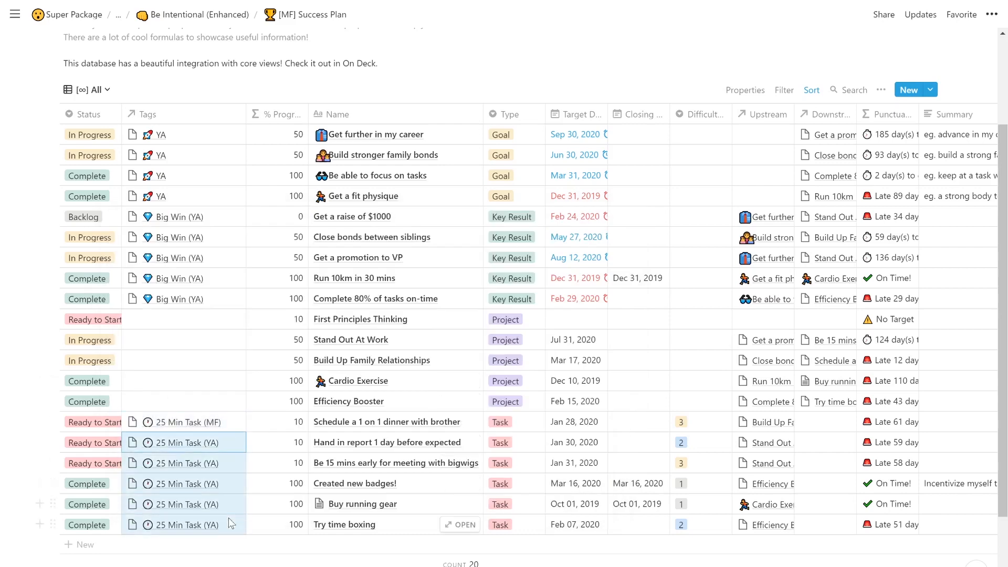
pyautogui.write('25 Min Task (MF)')
# Replace the Big Win (YA) tag with Big Win (MF) on all Key Result entries.
pyautogui.click(176, 298)
pyautogui.click(134, 338)
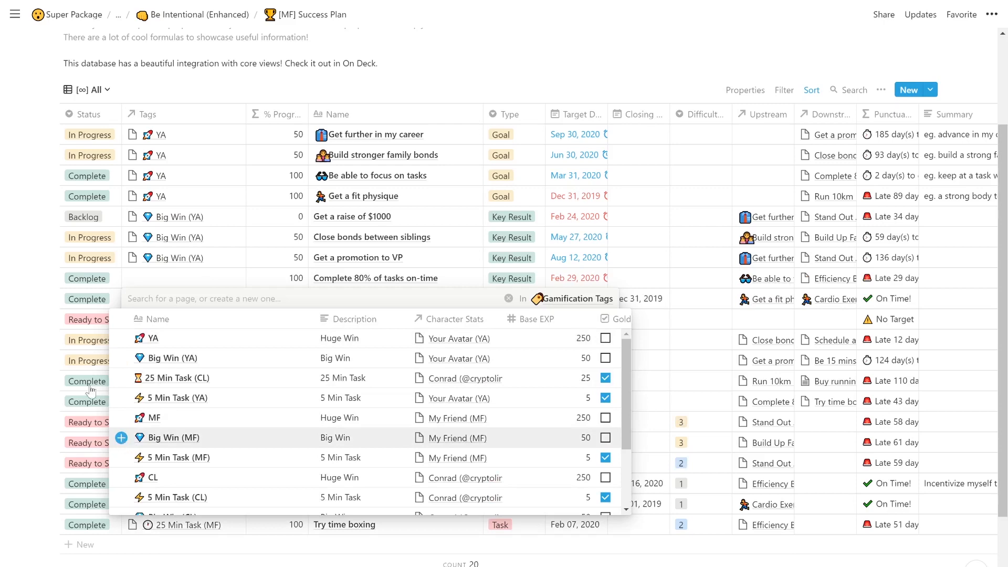
pyautogui.click(73, 357)
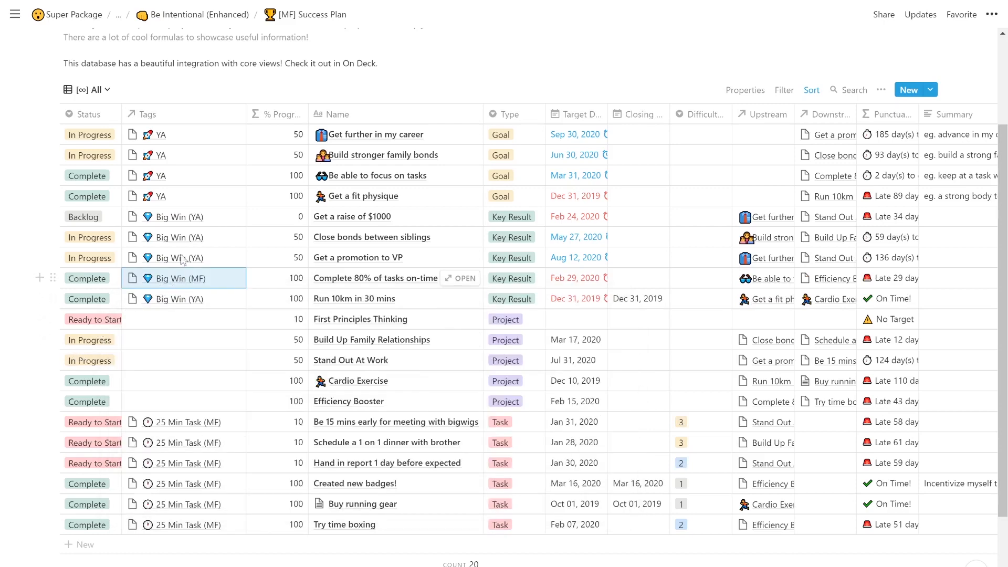
pyautogui.moveTo(201, 226); pyautogui.dragTo(198, 300)
pyautogui.write('Big Win (MF)')
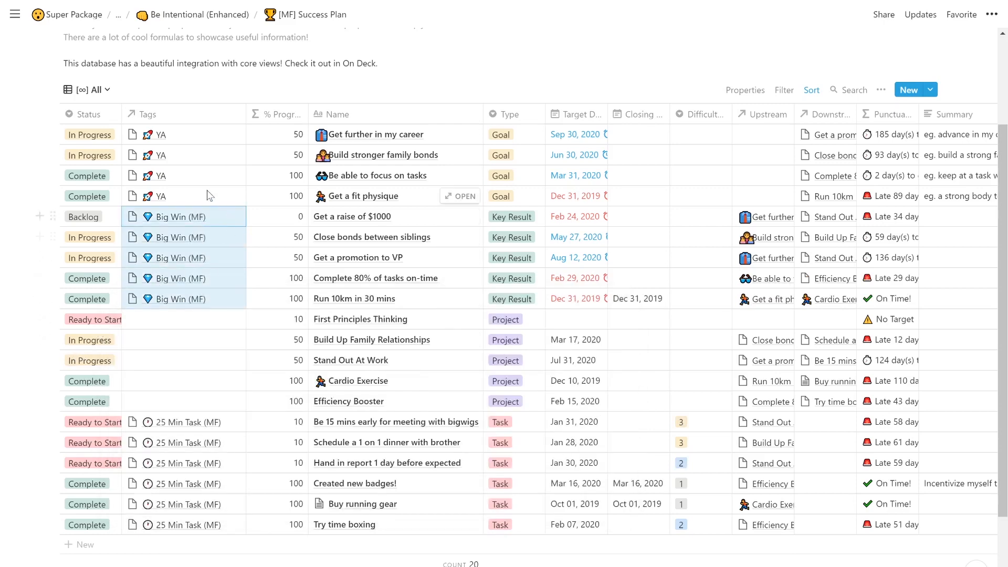
# Replace the YA tag with MF on Get a fit physique and copy it to the other Goal entries.
pyautogui.click(192, 199)
pyautogui.click(134, 236)
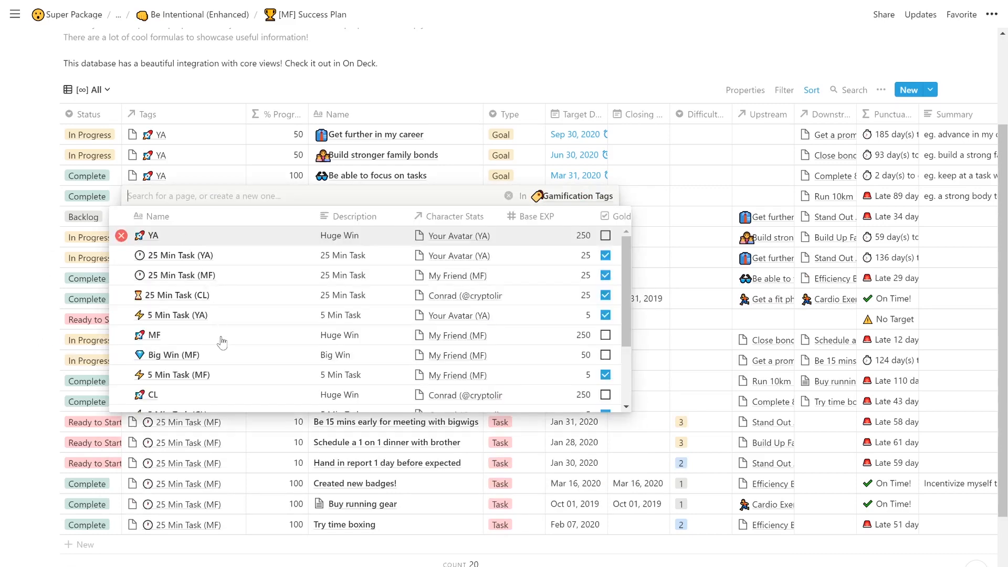
pyautogui.scroll(-3, 122, 315)
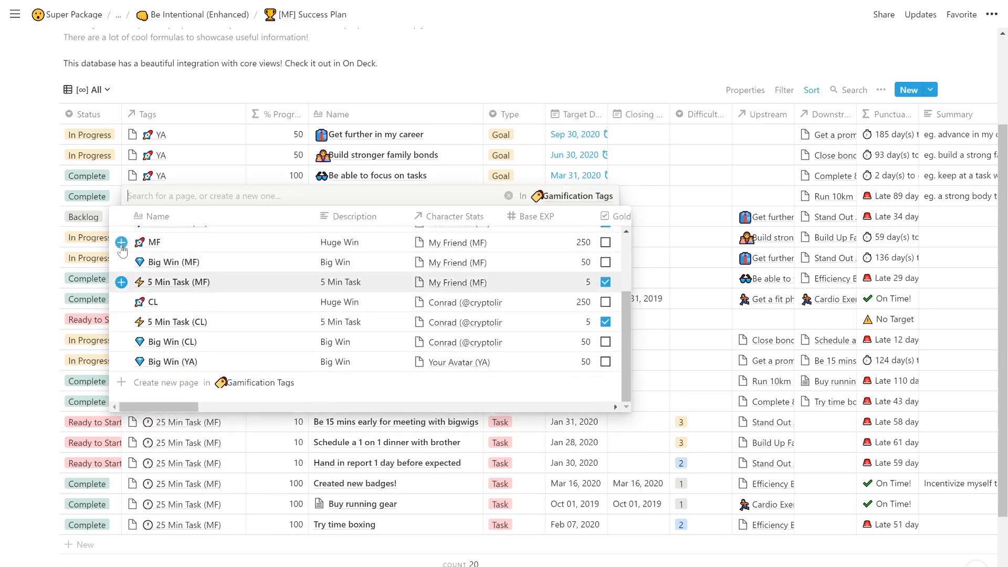
pyautogui.click(85, 233)
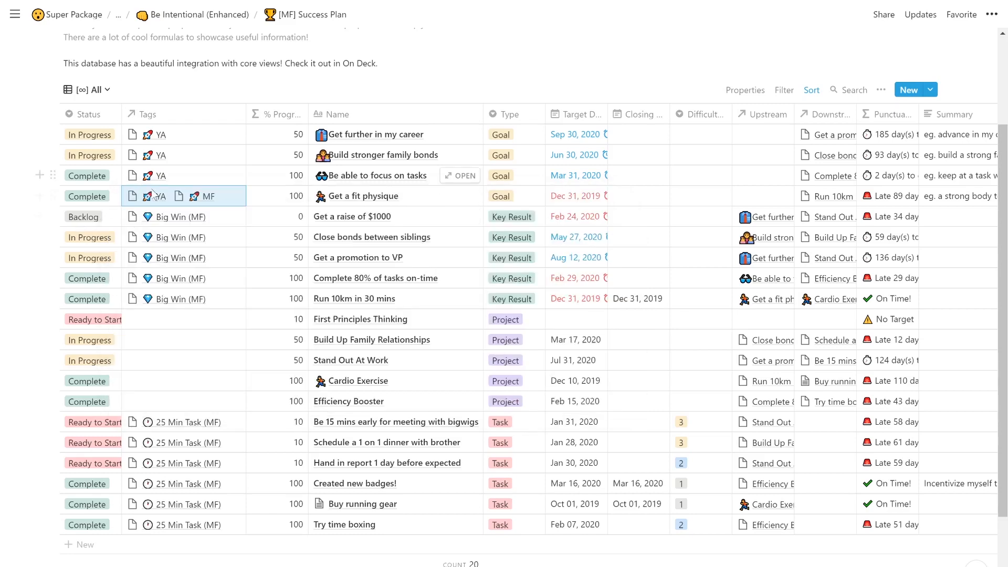
pyautogui.click(196, 196)
pyautogui.click(134, 235)
pyautogui.press('Escape')
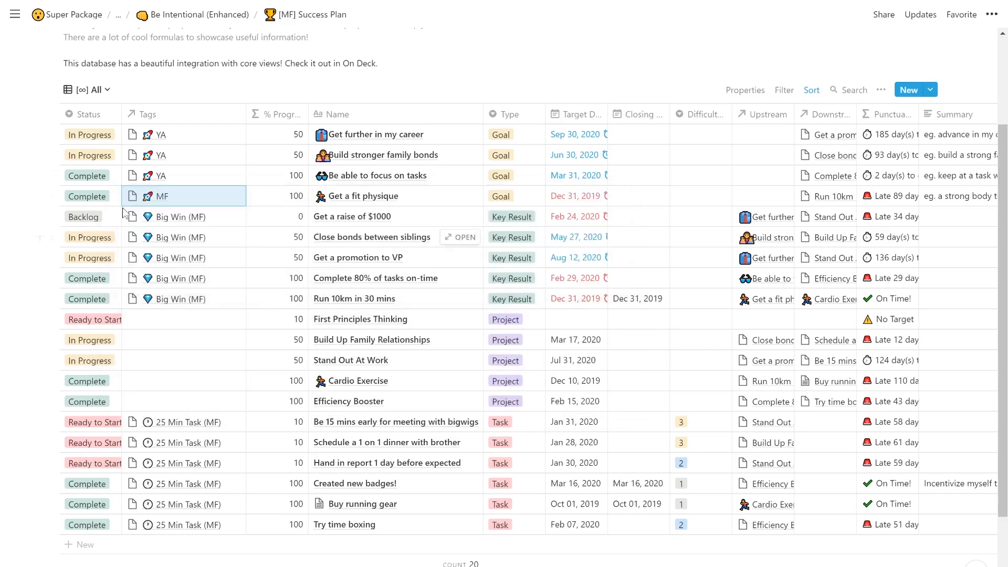
pyautogui.hotkey('ctrl', 'c')
pyautogui.moveTo(193, 143); pyautogui.dragTo(187, 191)
pyautogui.hotkey('ctrl', 'v')
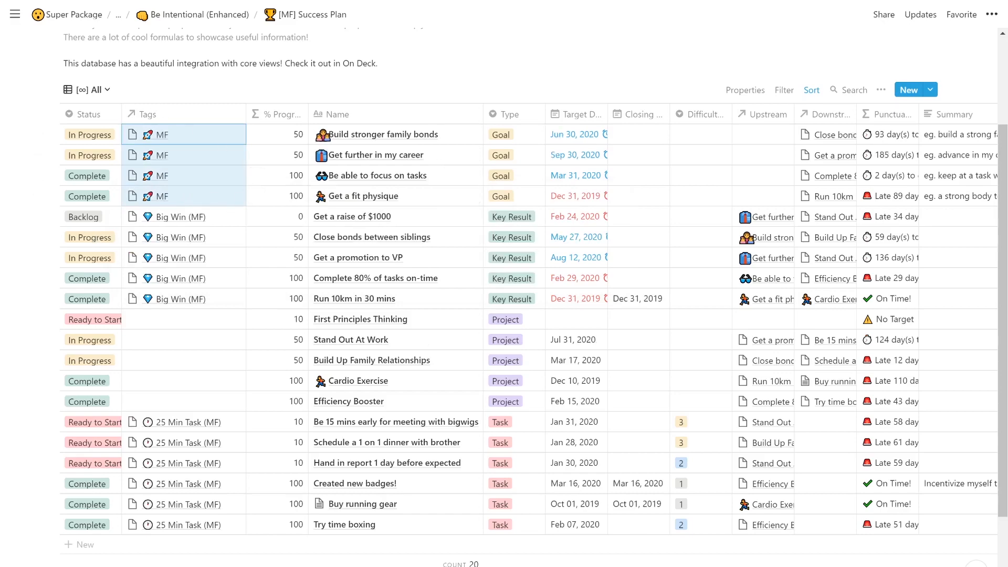
# Check the MF totals in Gamification Tags and the My Friend (MF) stats on the Gamification Leaderboard of #theGamificationProject.
pyautogui.hotkey('ctrl', 'Tab')
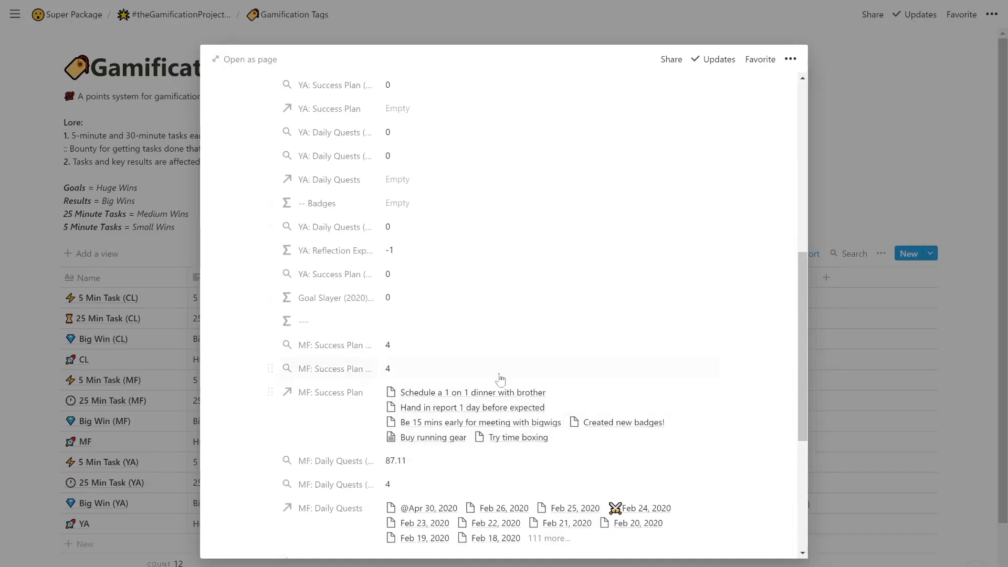
pyautogui.click(127, 380)
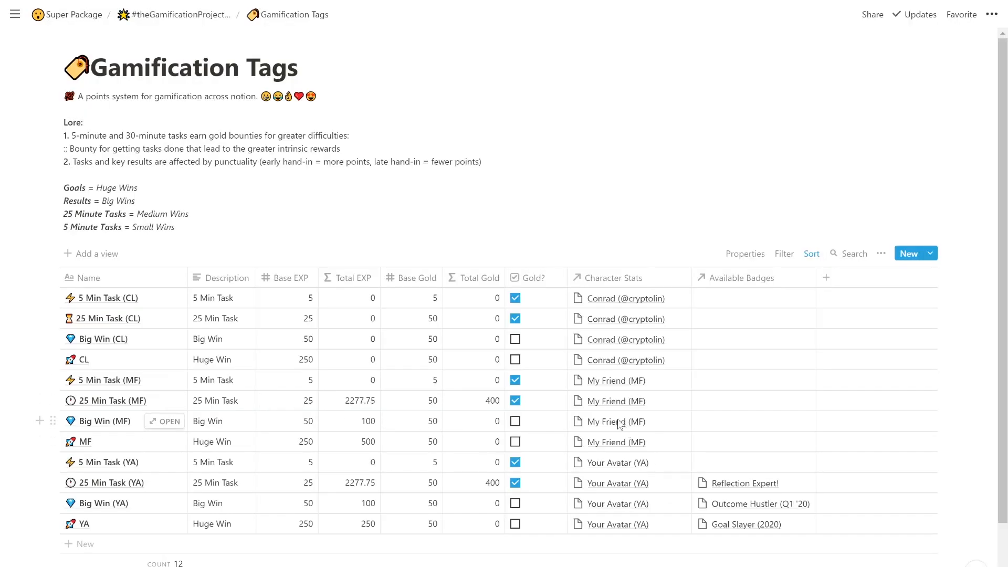
pyautogui.click(207, 15)
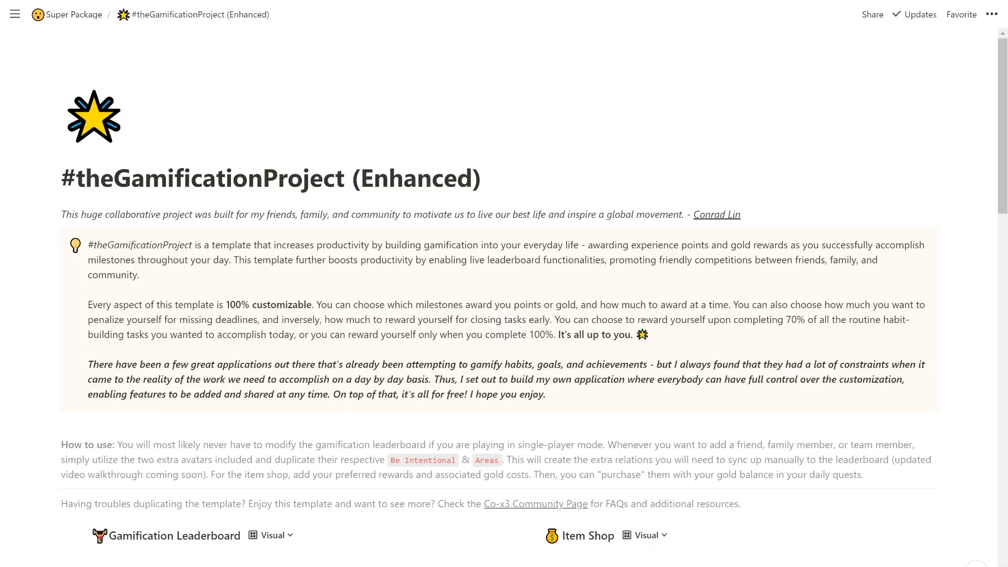
pyautogui.scroll(-3, 504, 283)
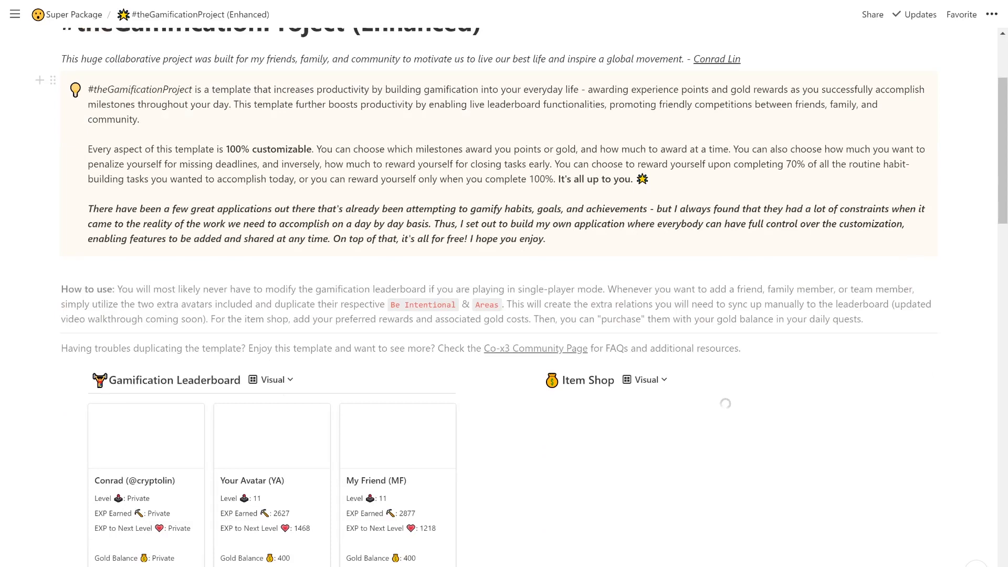
pyautogui.scroll(-2, 232, 443)
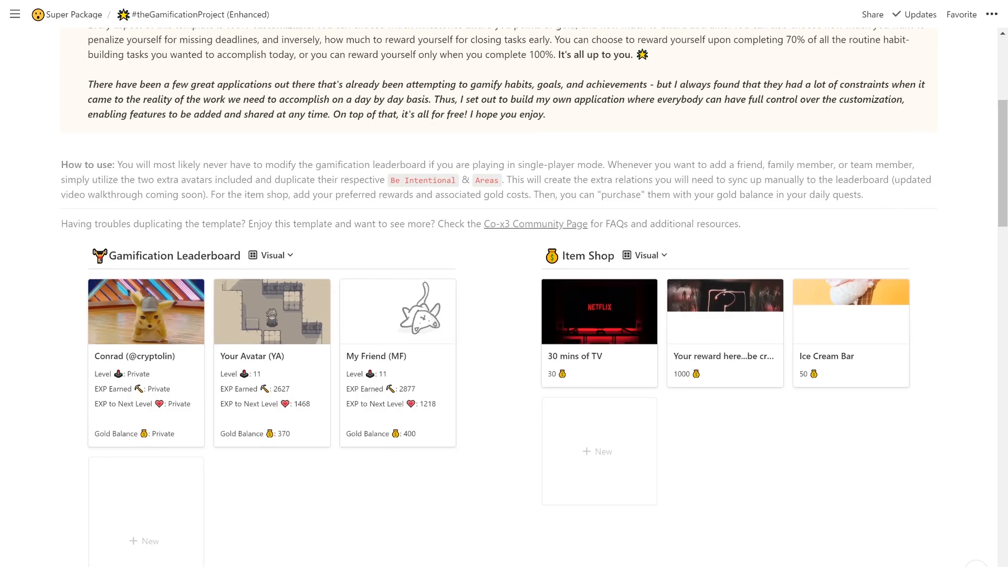